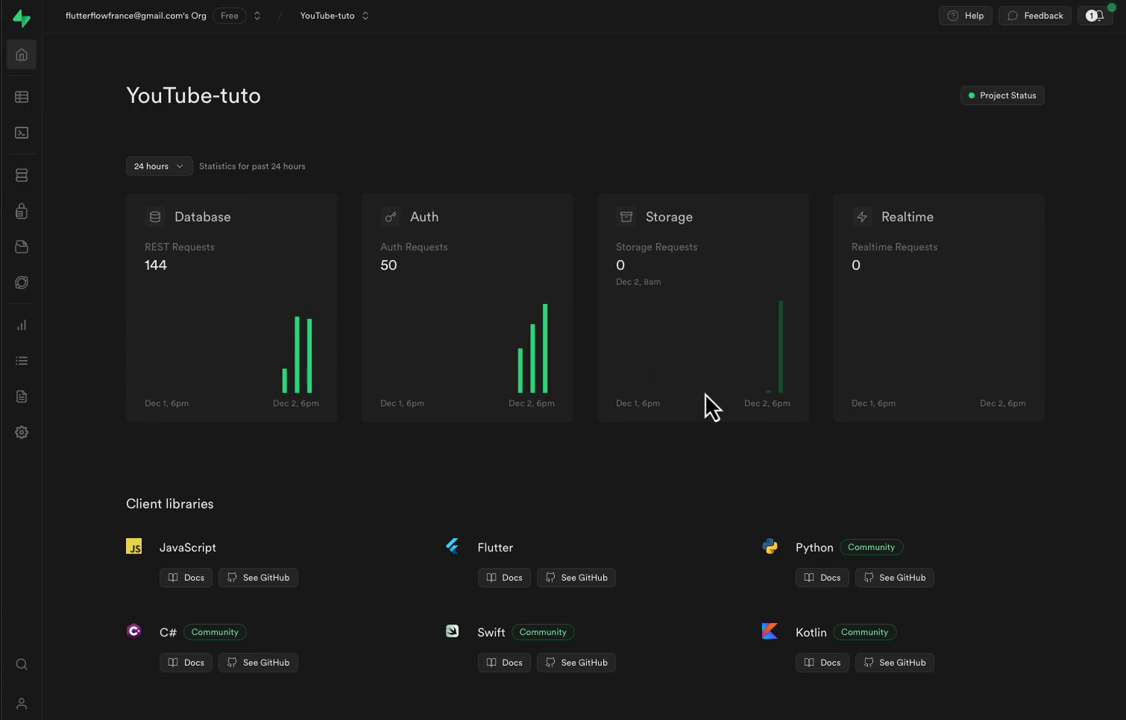
Create a public storage bucket named bucketFF
left_click(667, 229)
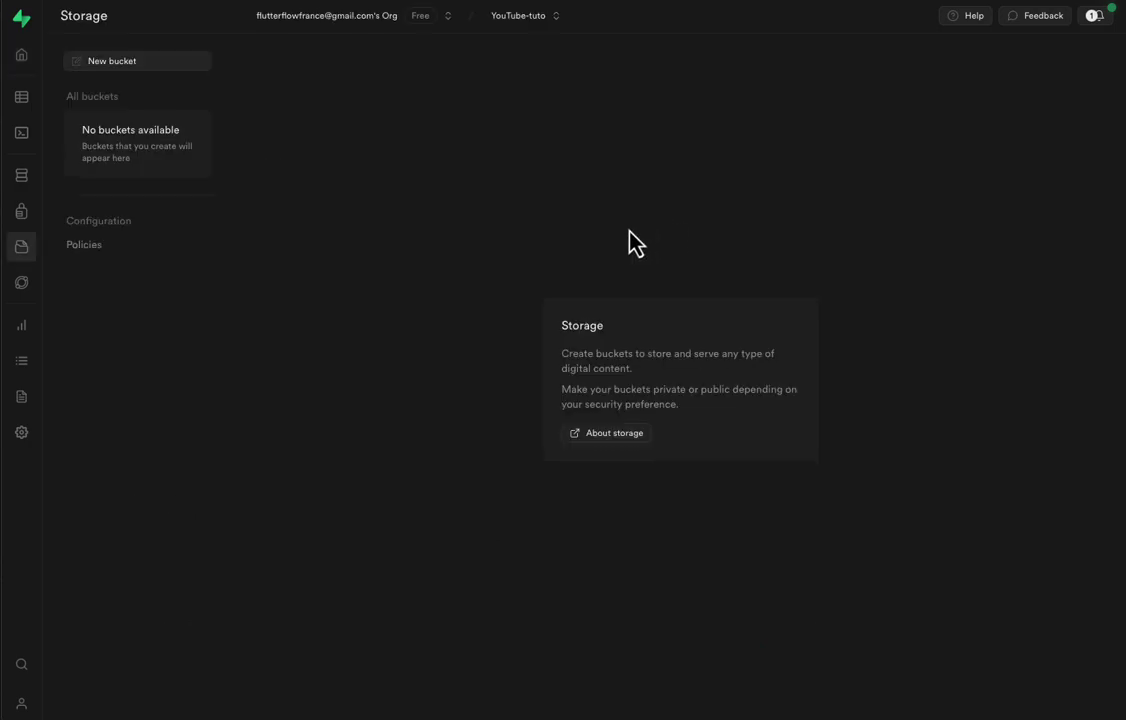
left_click(126, 64)
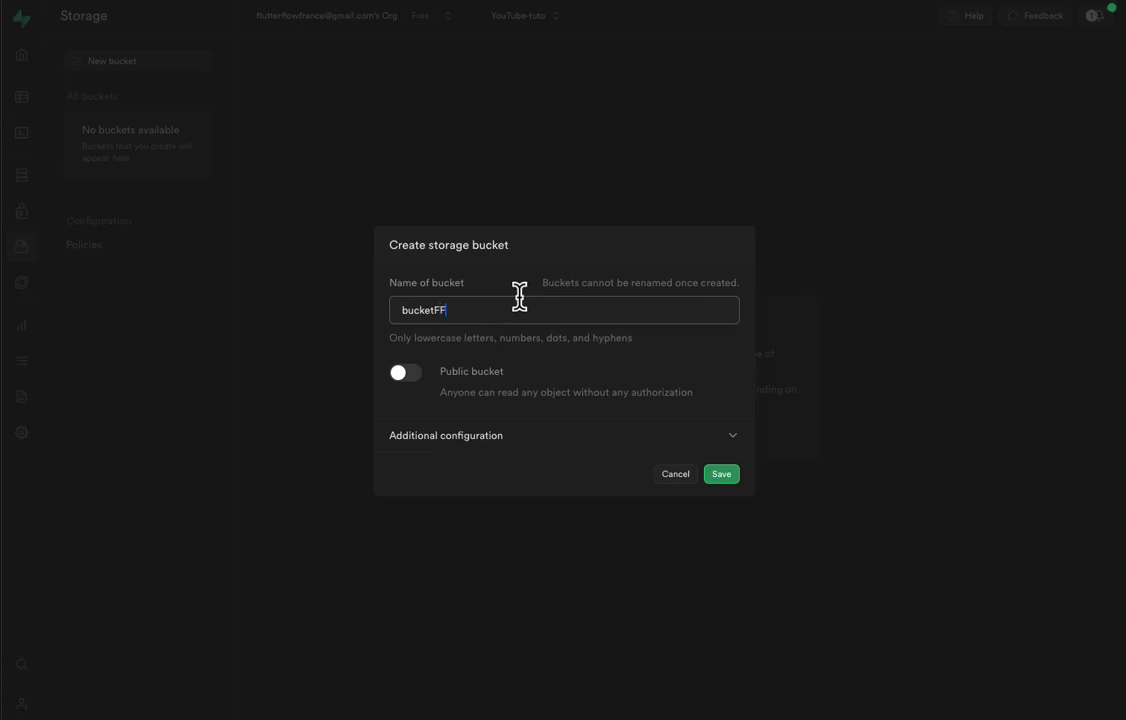
left_click(402, 373)
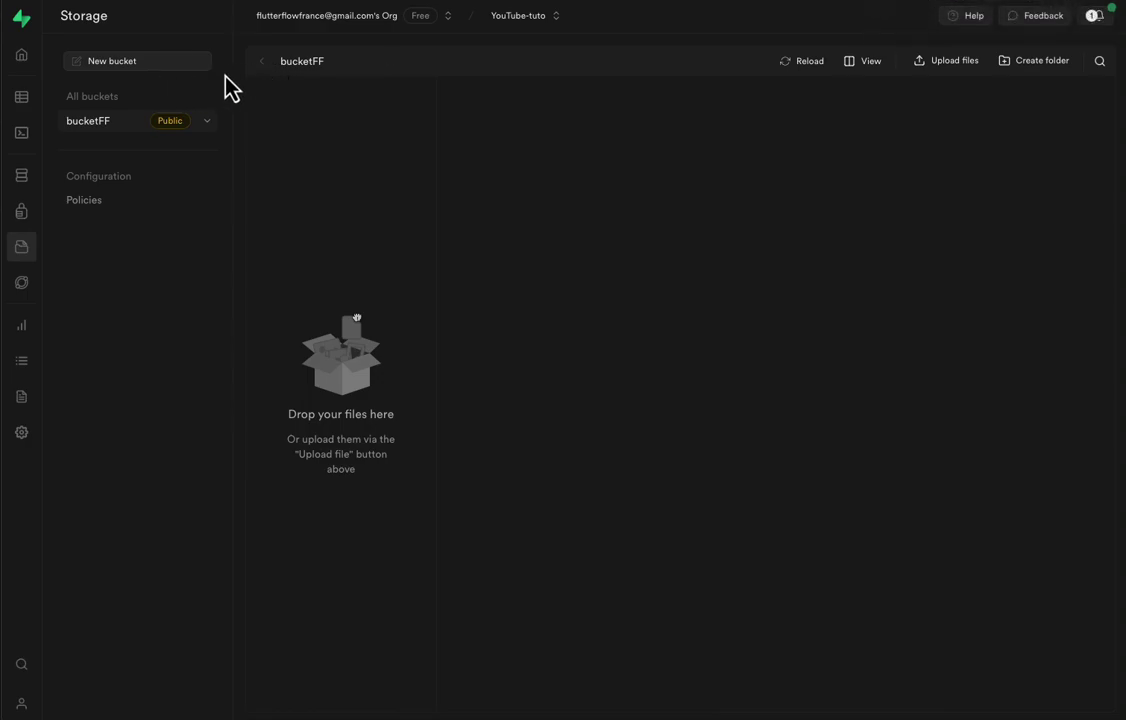
Create a folder named images inside bucketFF
left_click(146, 122)
left_click(300, 66)
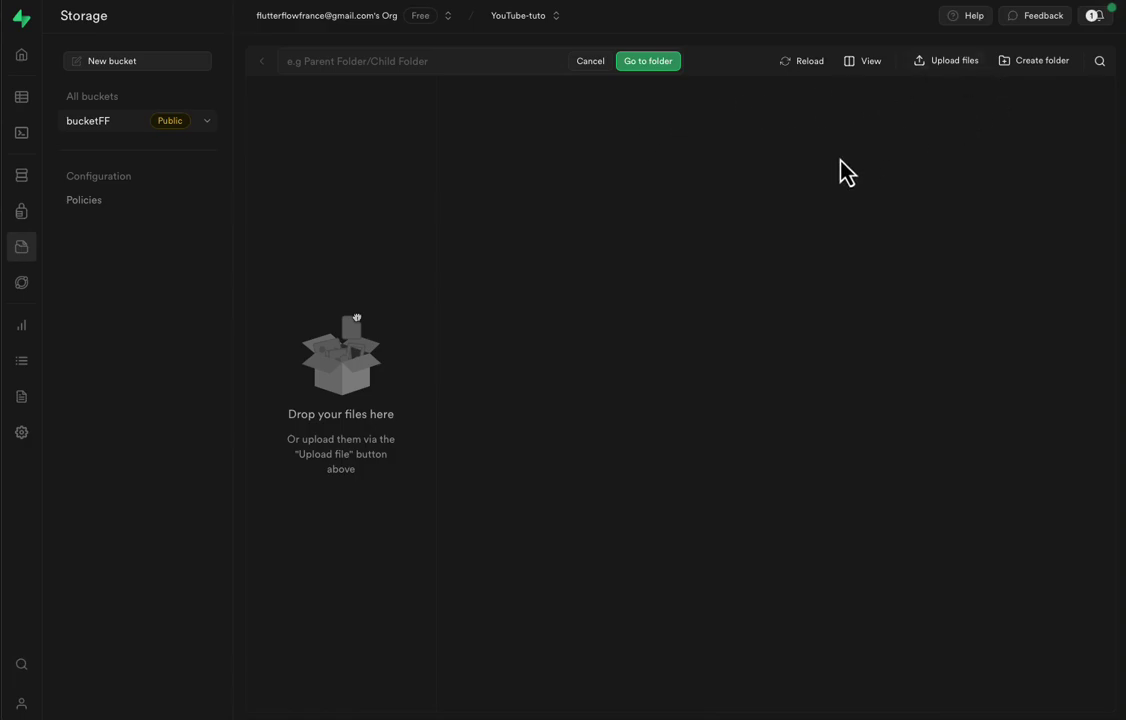
left_click(1036, 62)
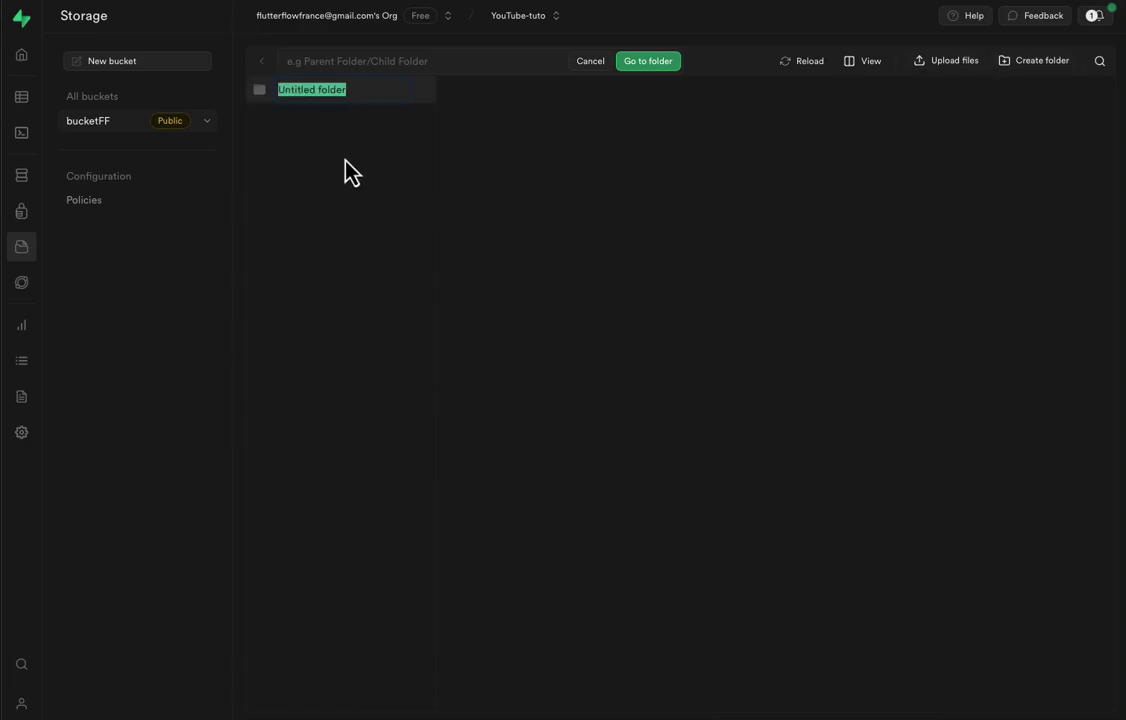
key("BackSpace")
type("/")
key("Return")
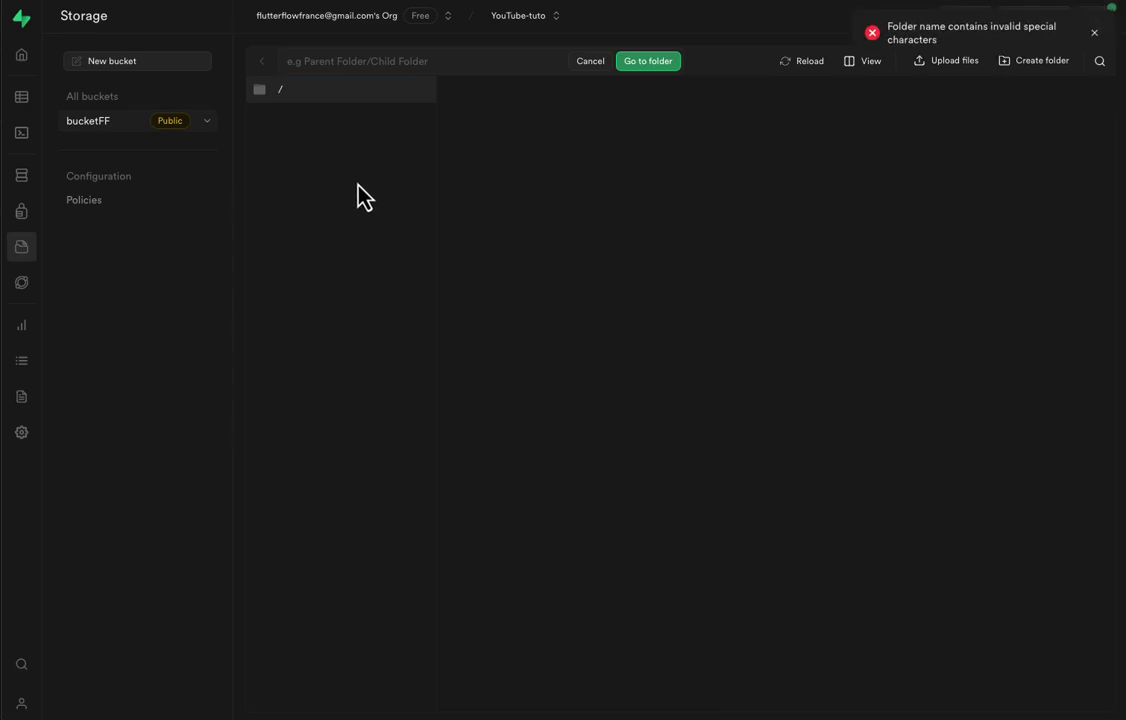
left_click(1094, 33)
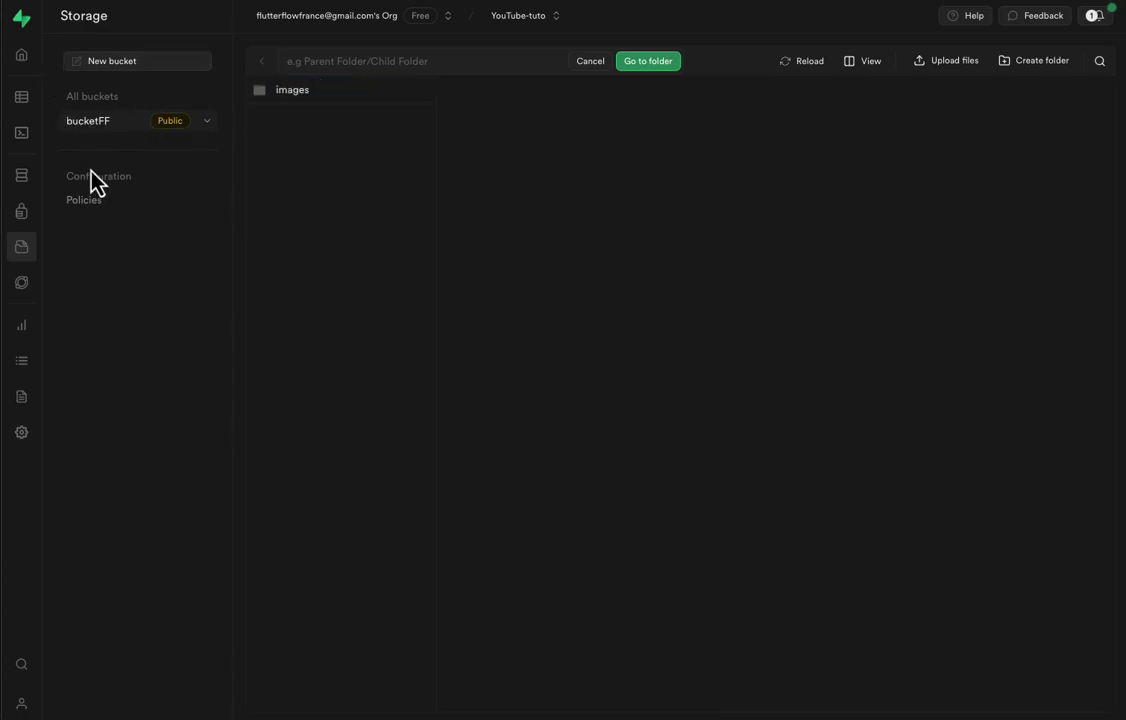
Open the storage policies configuration
left_click(90, 200)
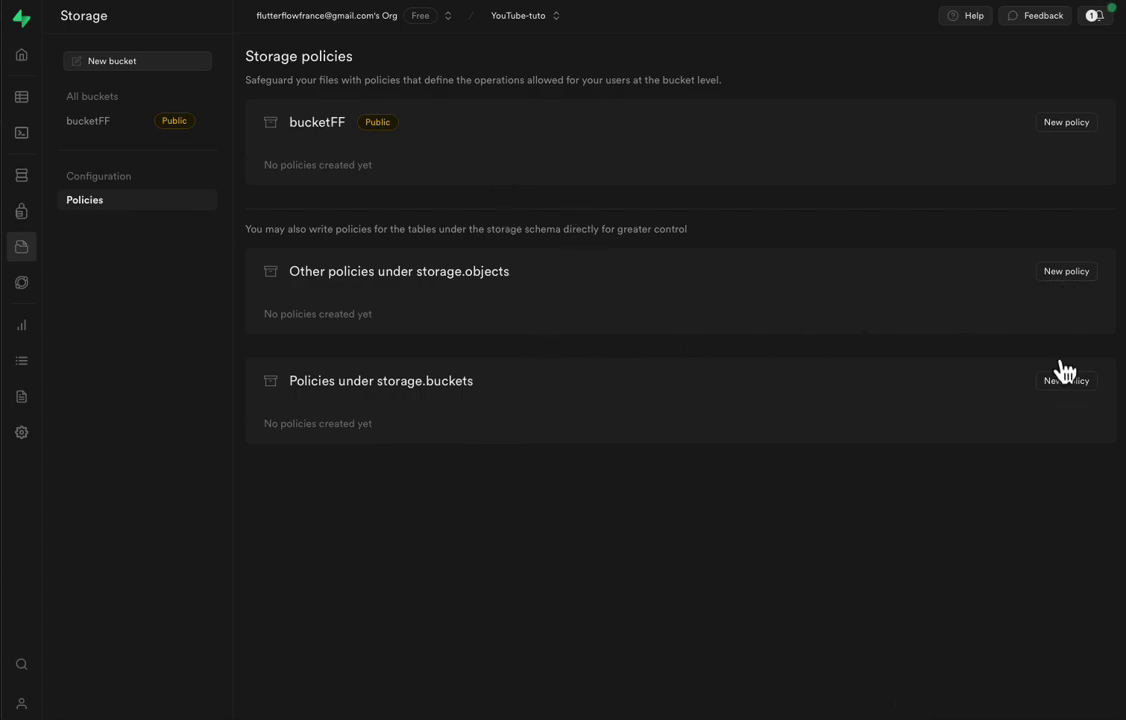
left_click(1068, 274)
left_click(555, 420)
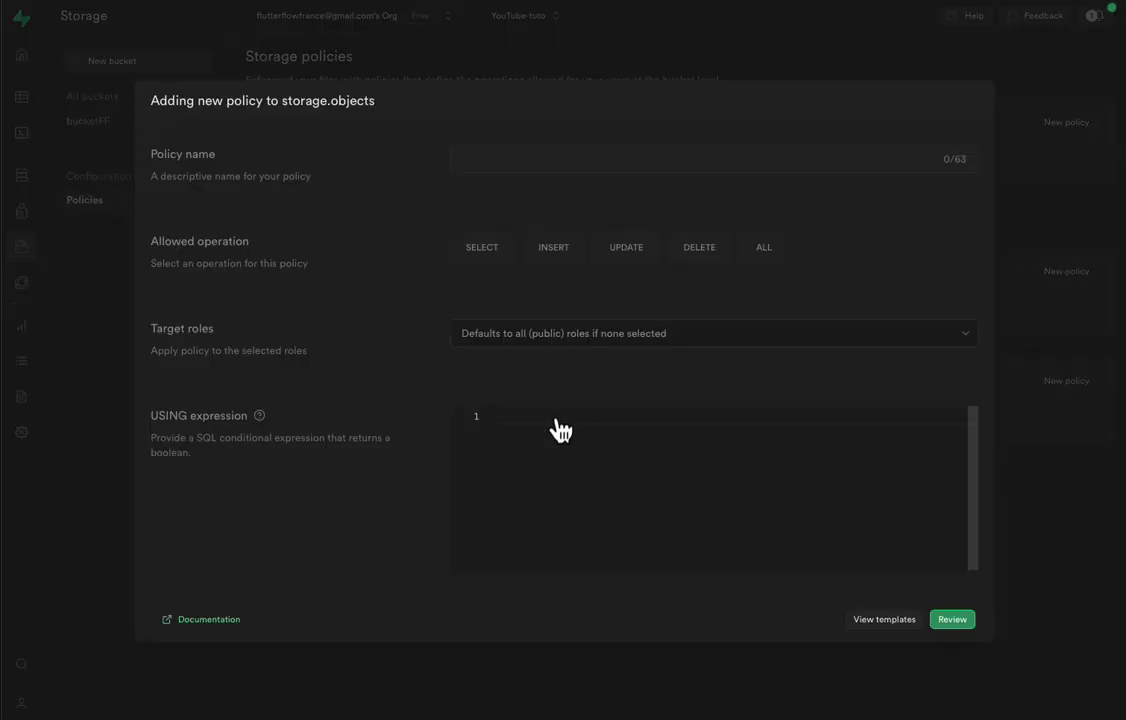
left_click(503, 168)
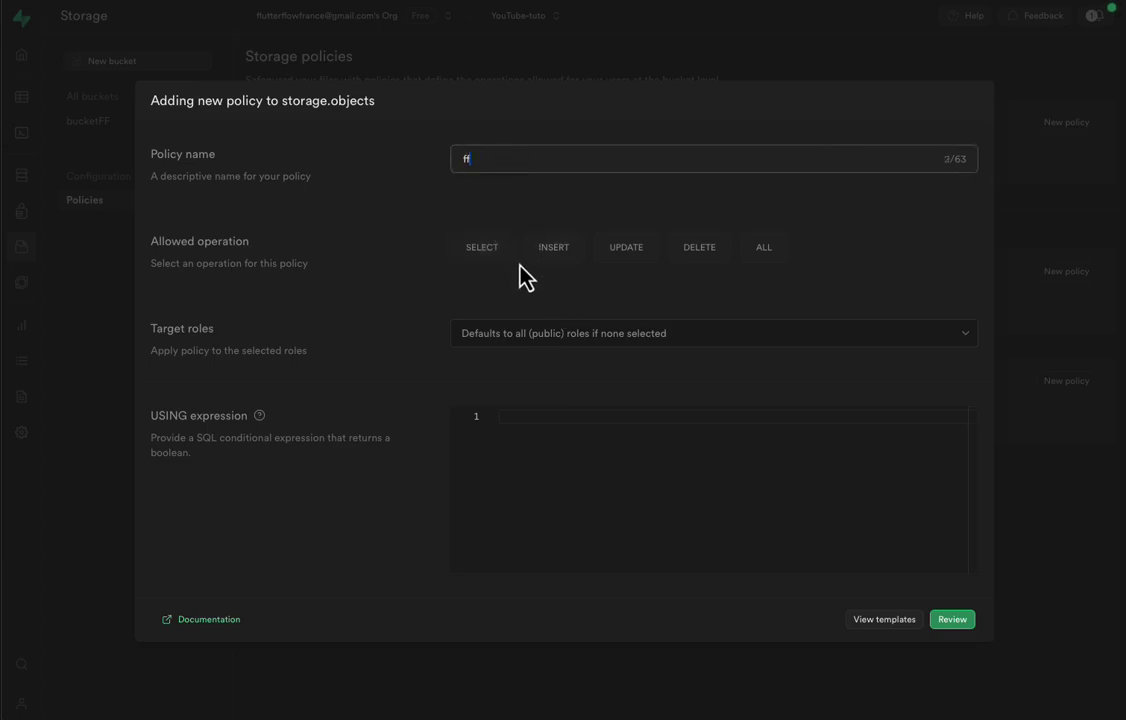
left_click(485, 252)
left_click(570, 255)
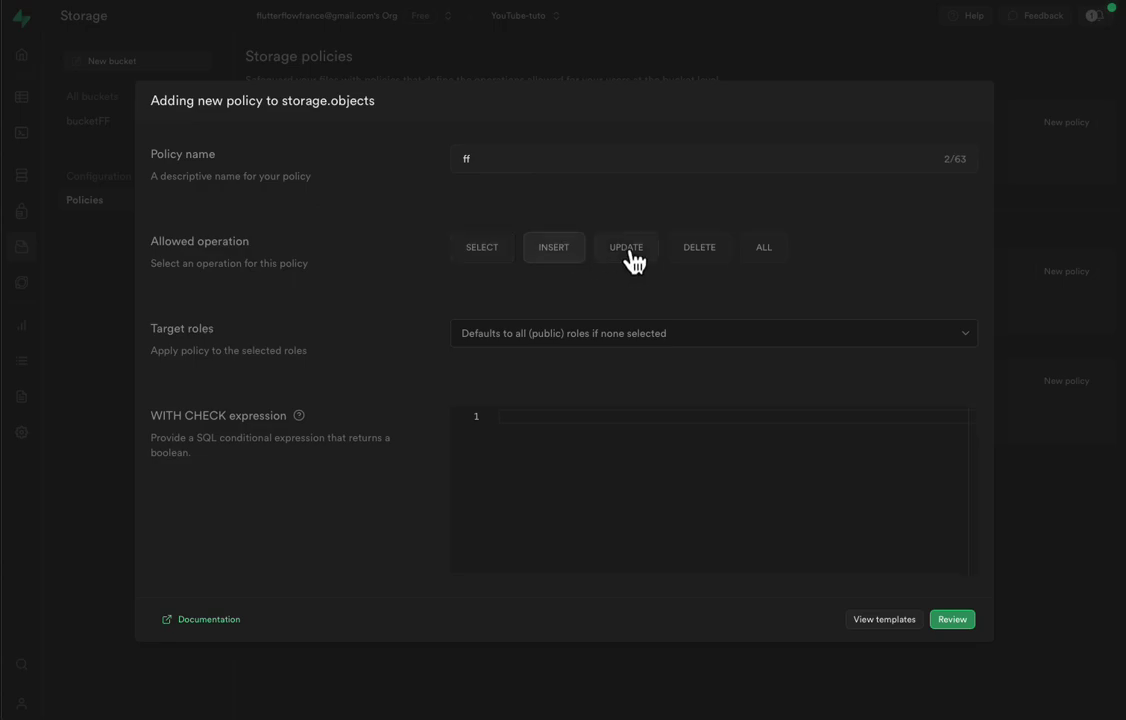
left_click(685, 336)
left_click(512, 242)
left_click(505, 246)
left_click(556, 252)
left_click(630, 250)
left_click(701, 250)
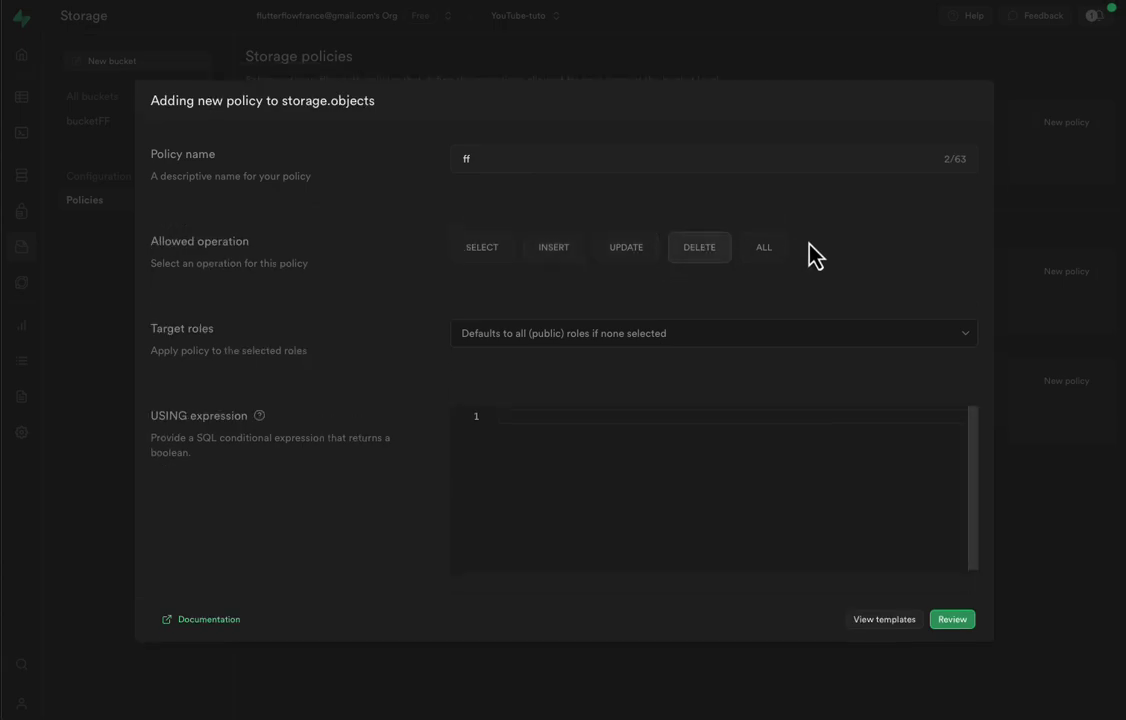
left_click(777, 252)
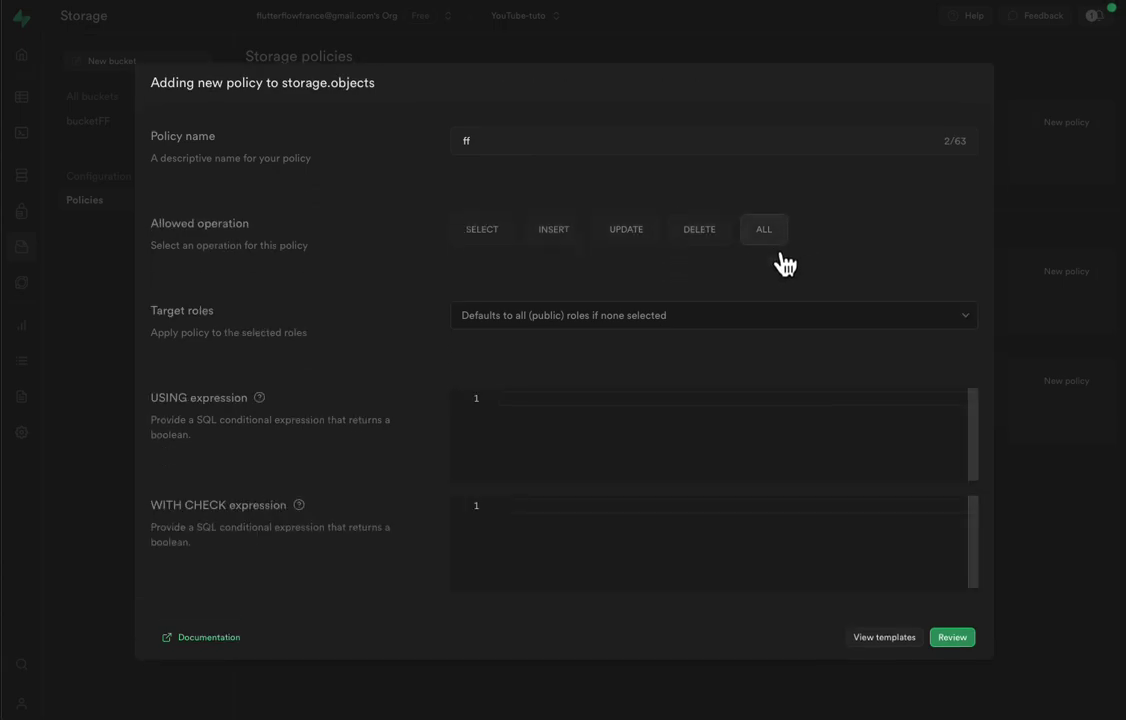
left_click(496, 242)
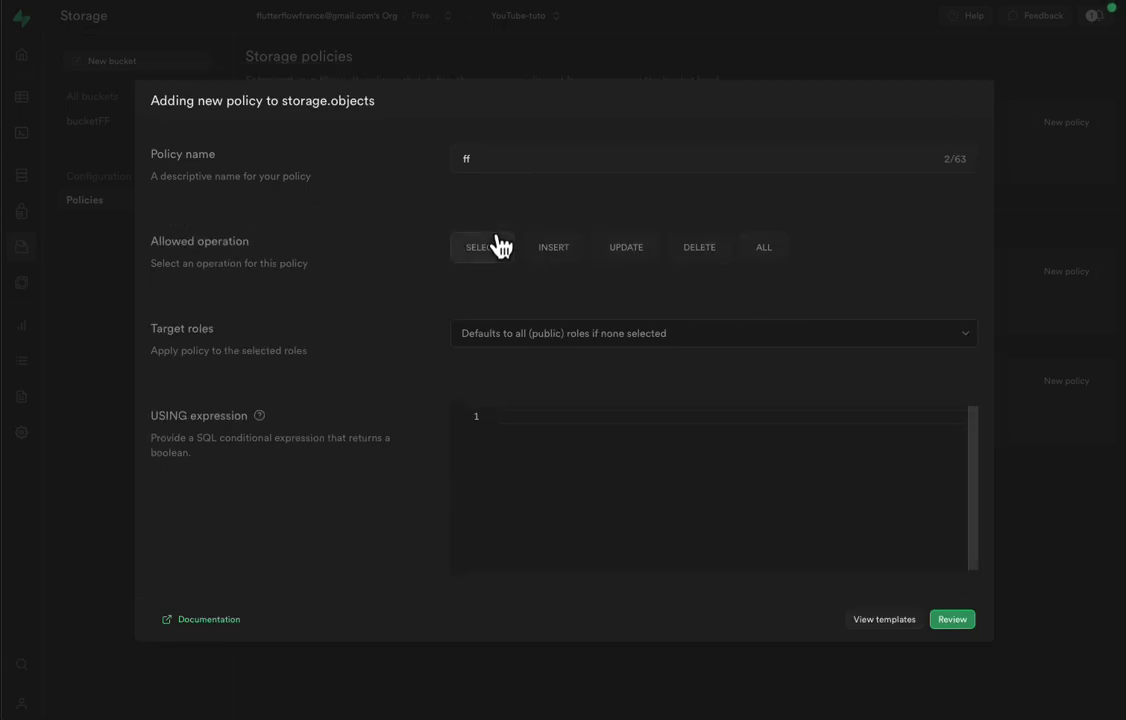
left_click(946, 621)
left_click(1094, 40)
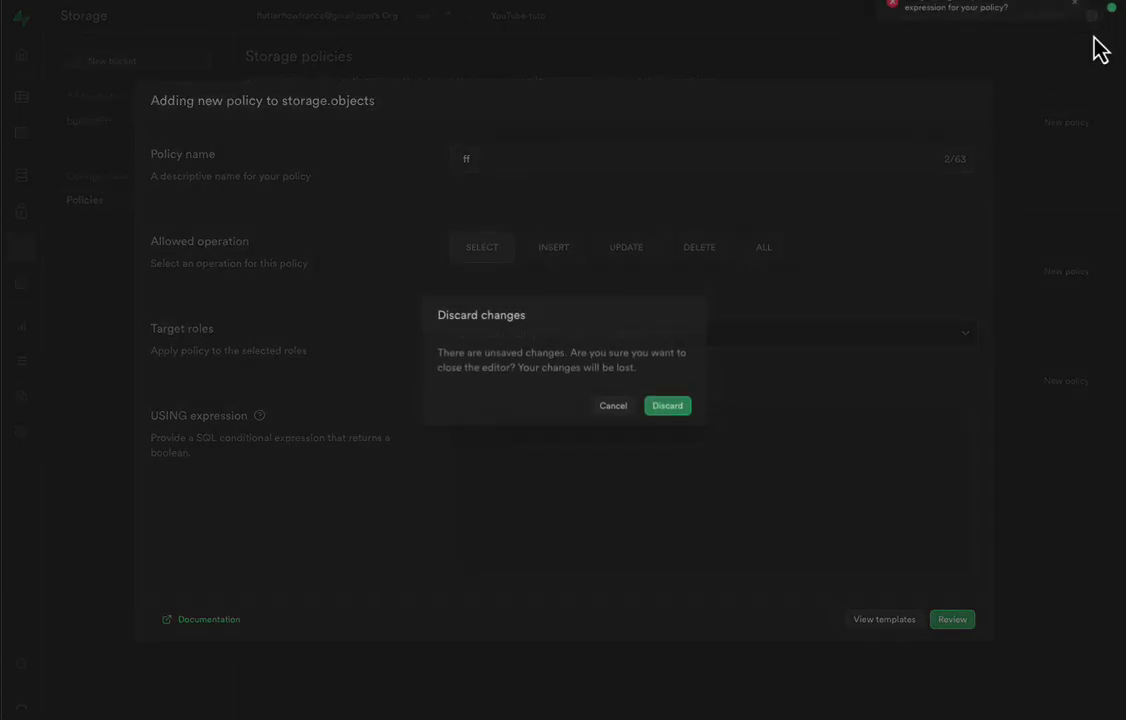
left_click(663, 408)
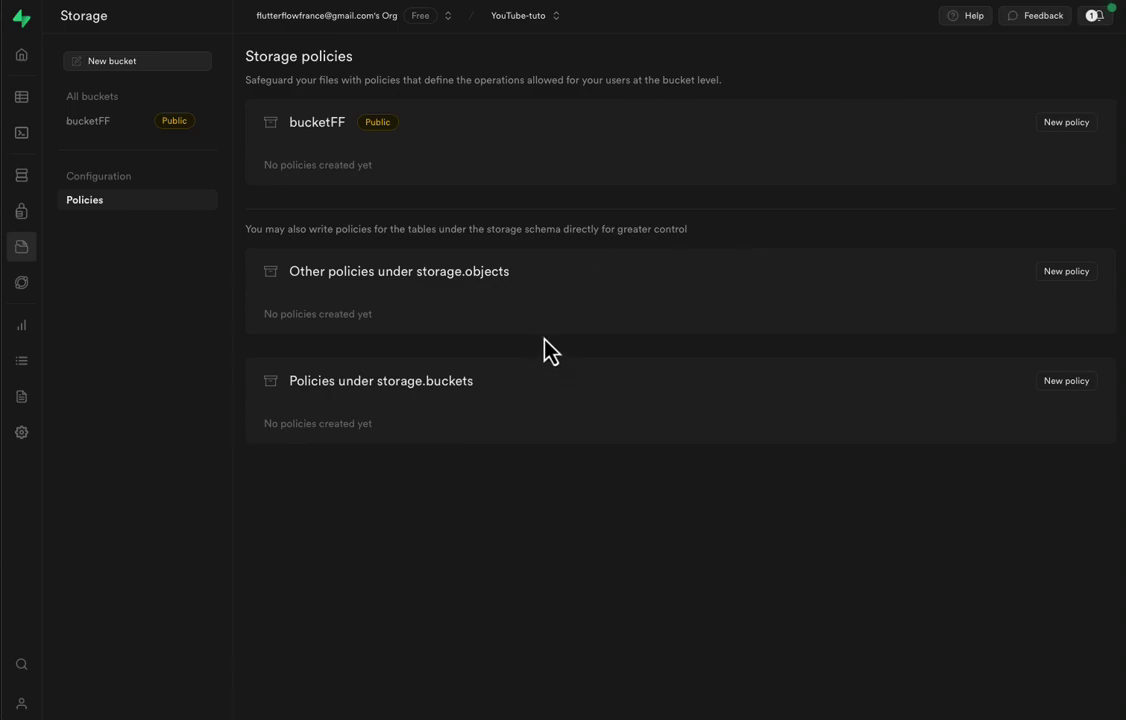
Start a policy from scratch for bucketFF and allow the SELECT, INSERT, UPDATE and DELETE operations
left_click(1066, 124)
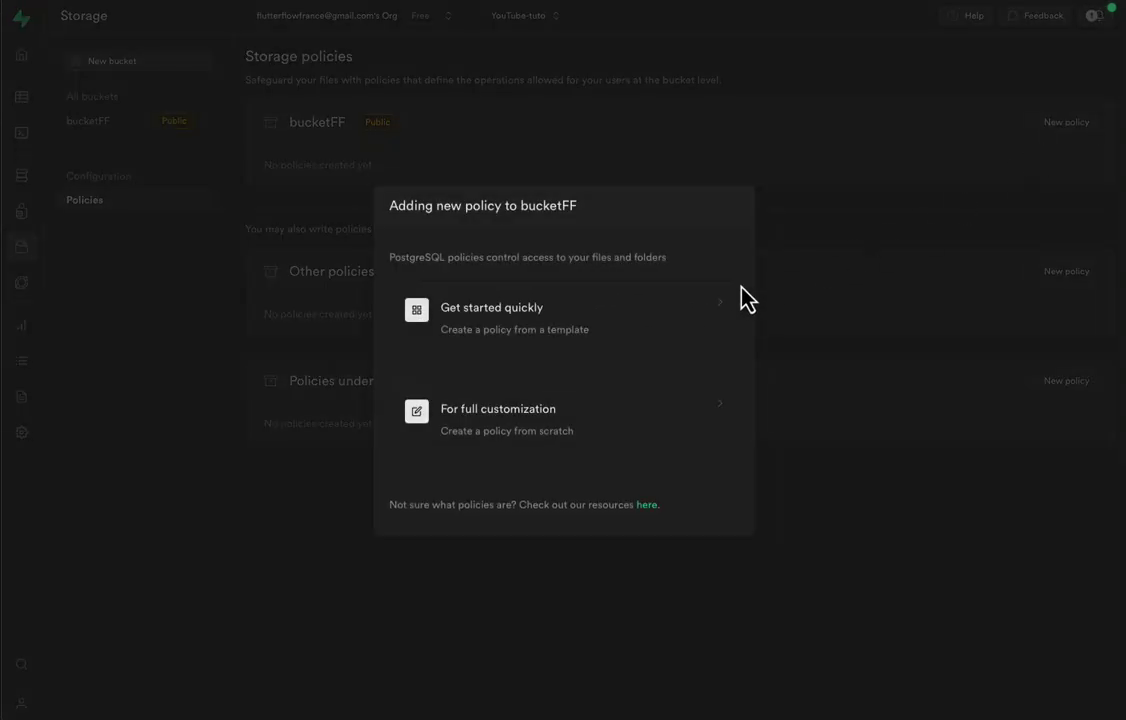
left_click(615, 360)
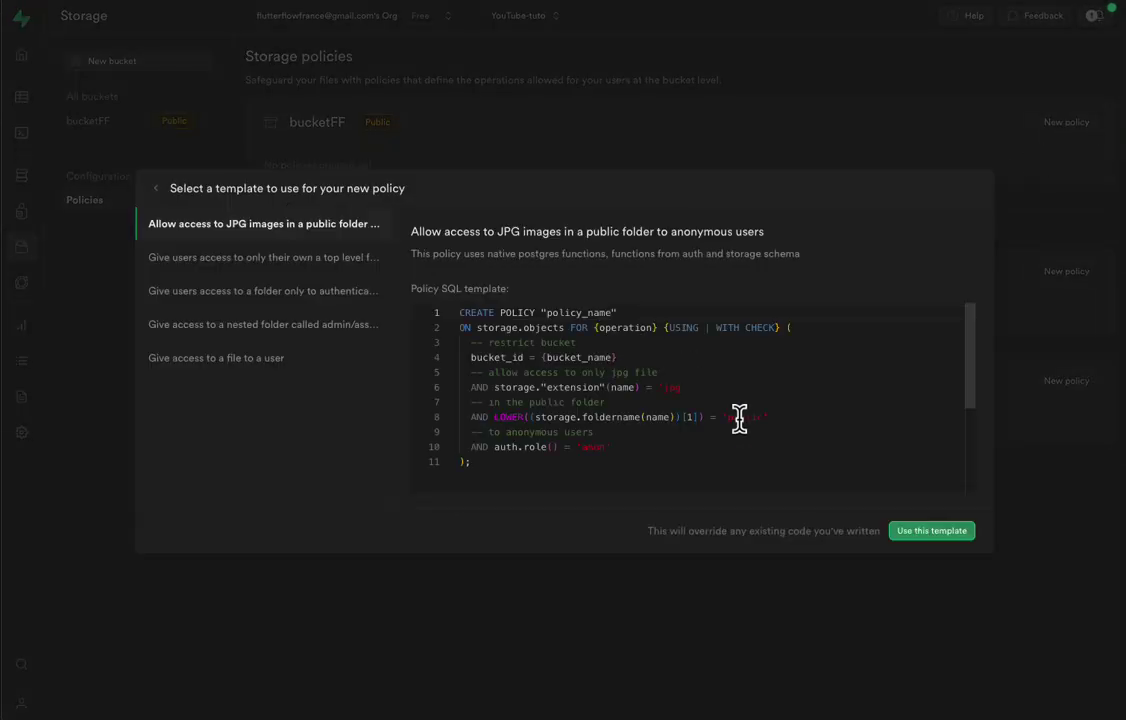
left_click(930, 528)
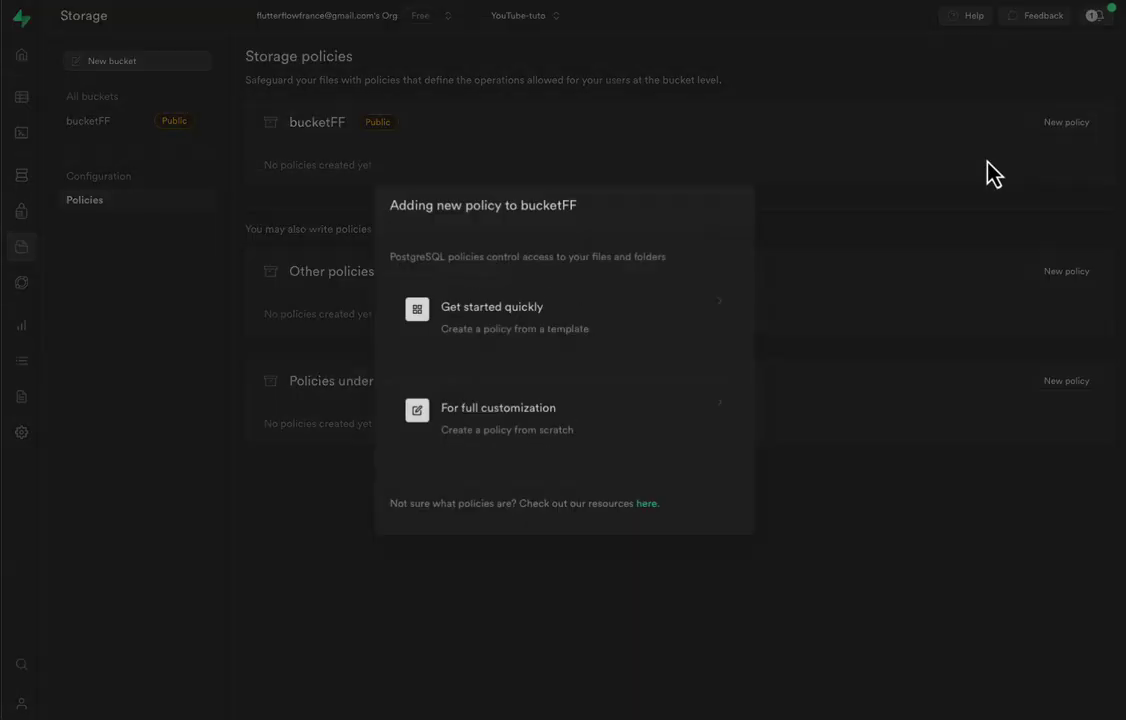
left_click(497, 418)
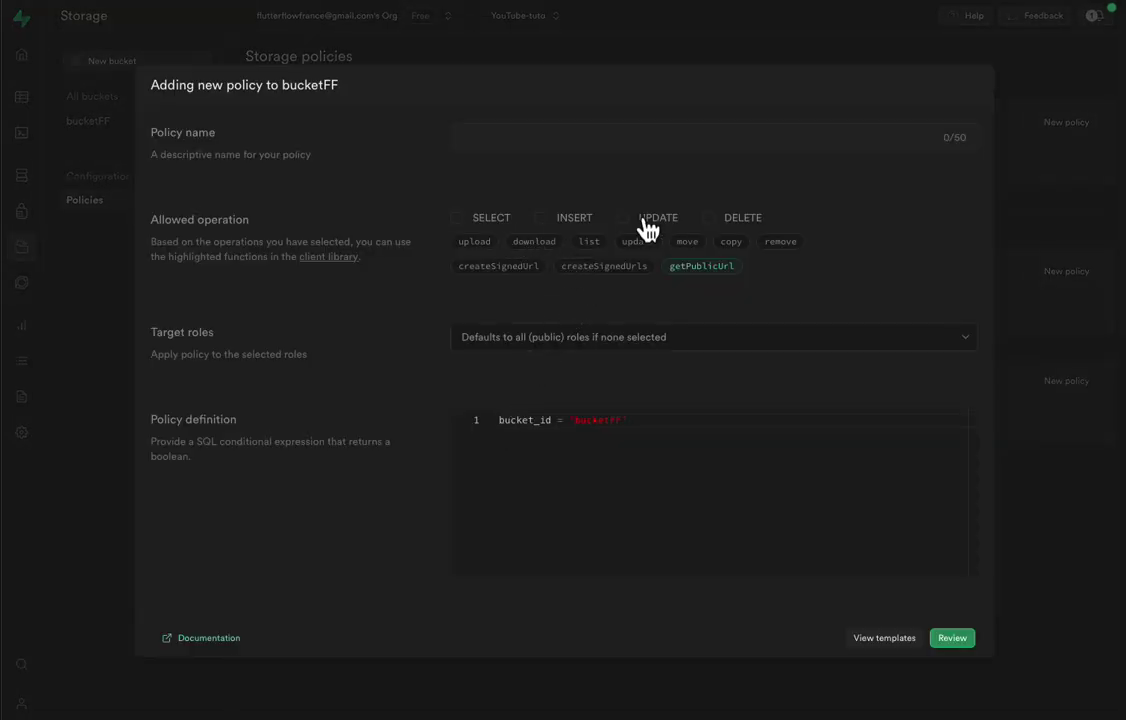
left_click(468, 219)
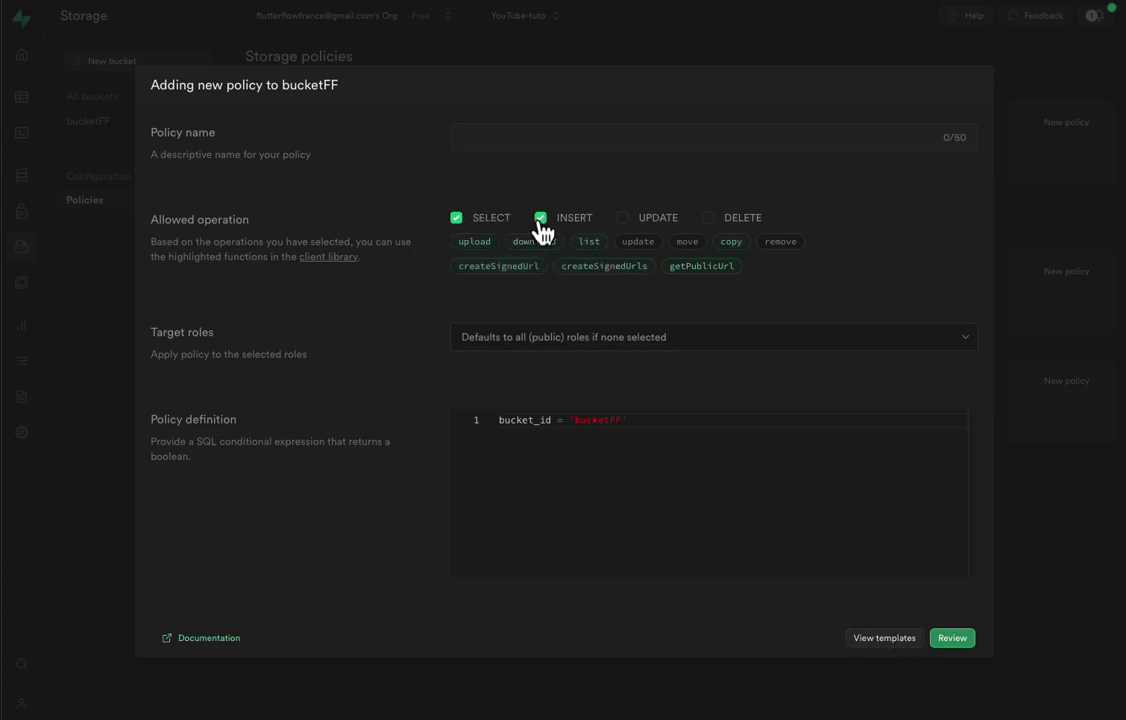
left_click(620, 219)
left_click(708, 220)
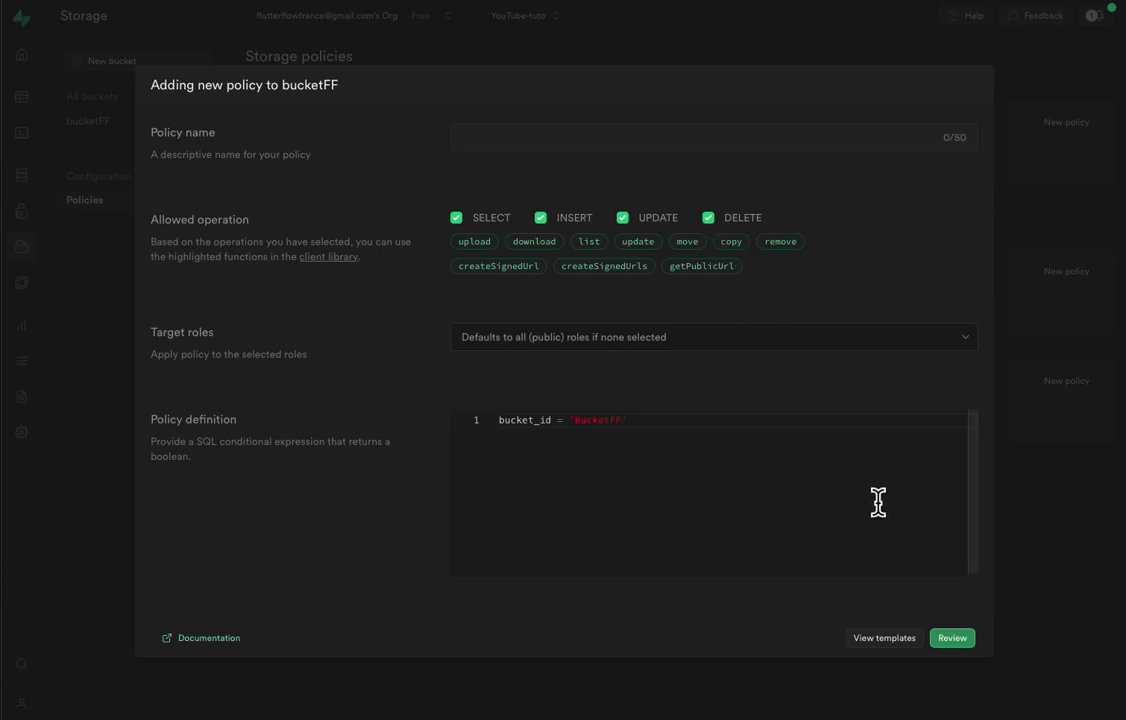
Name the bucketFF policy ff, review it and save it
left_click(948, 638)
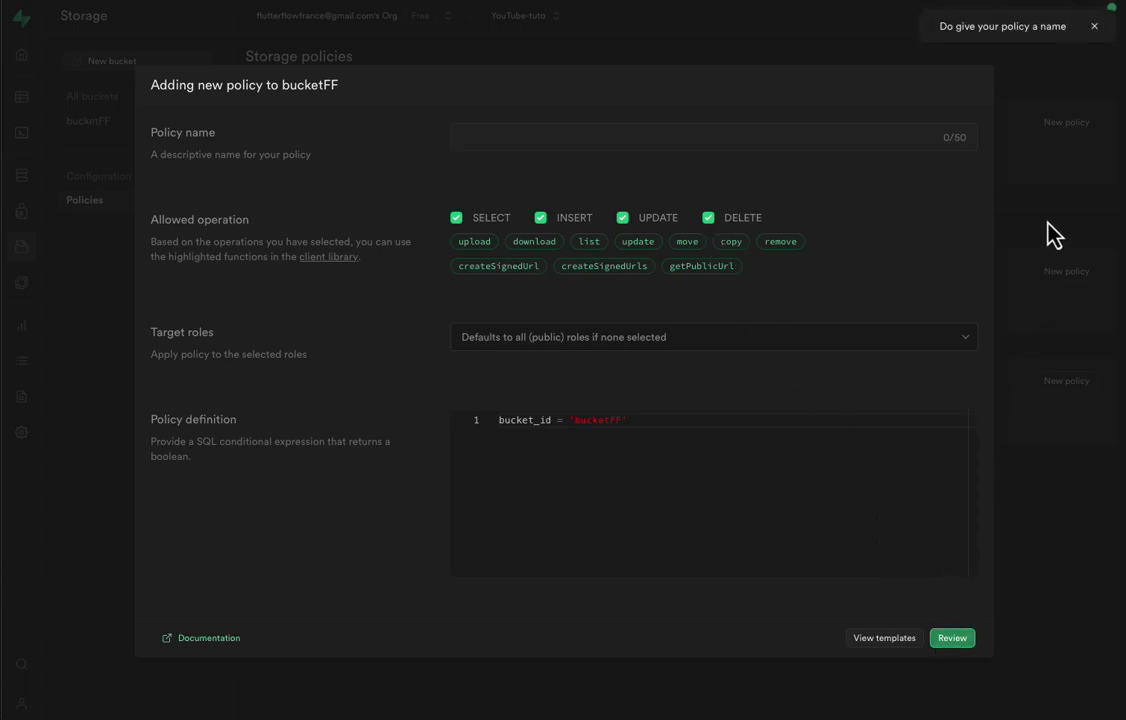
left_click(575, 130)
type("ff")
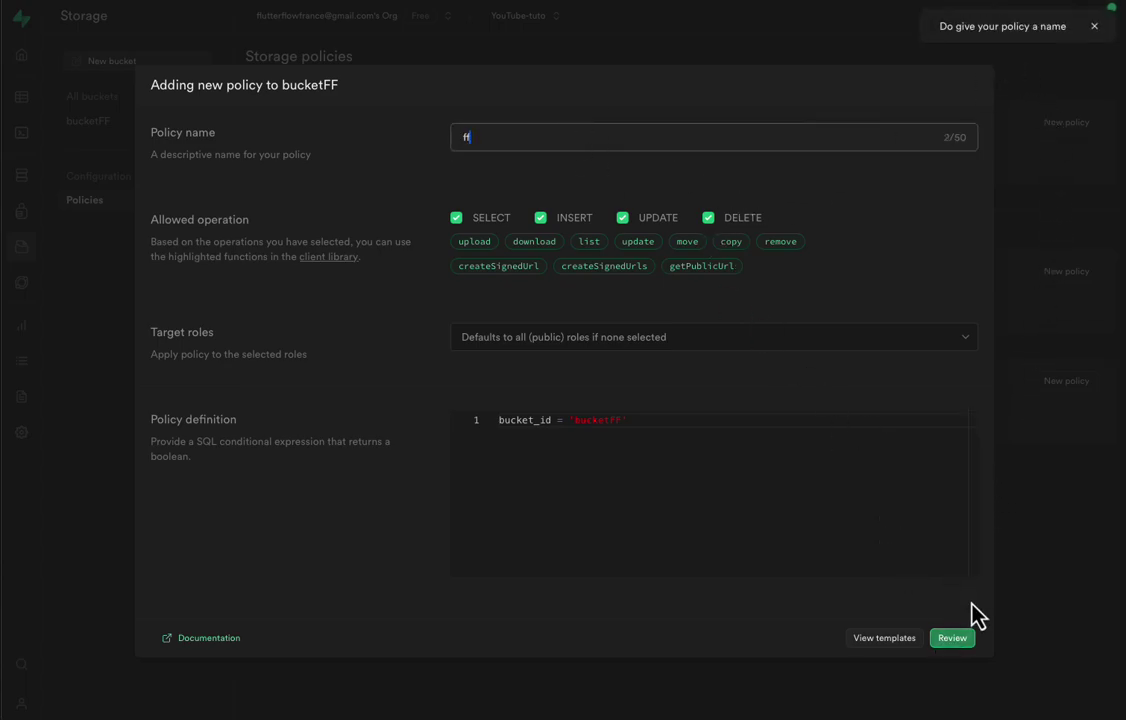
left_click(952, 638)
left_click(938, 580)
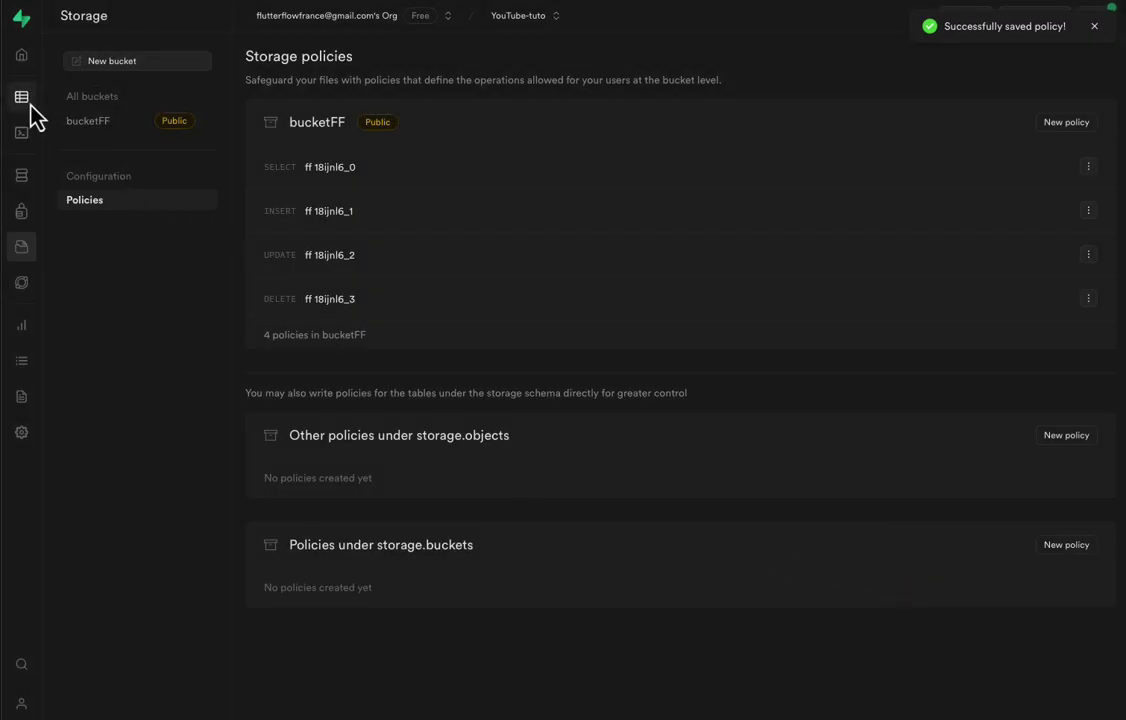
Copy the project URL from the project's API settings
left_click(30, 104)
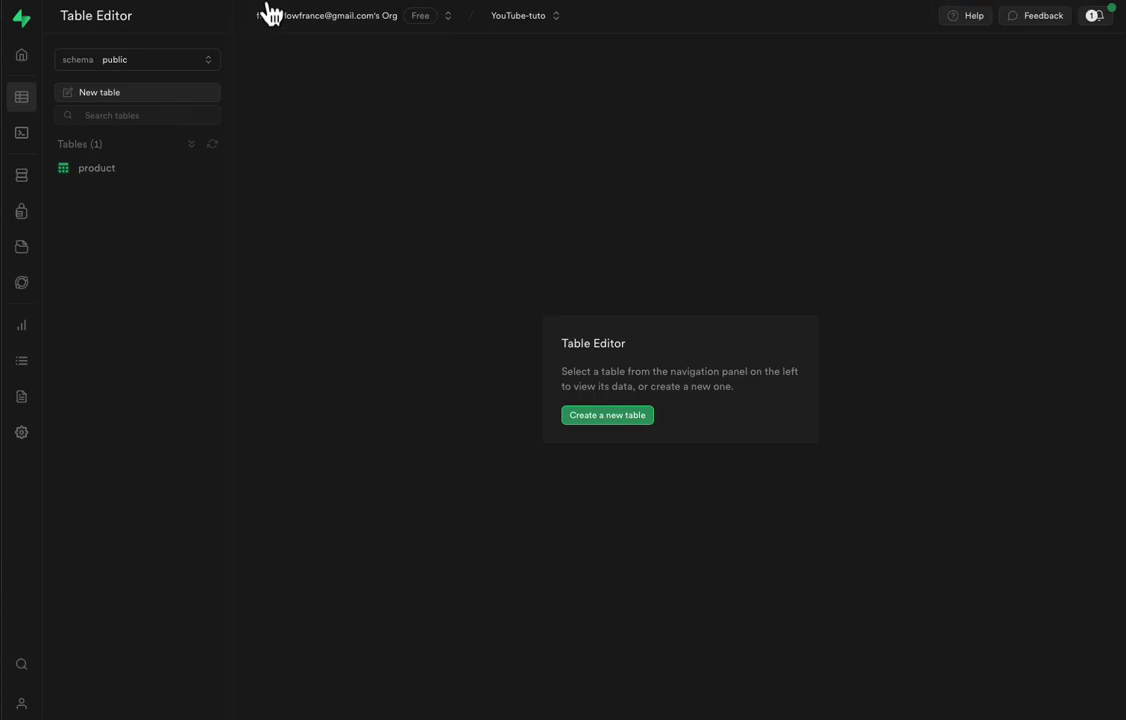
left_click(21, 432)
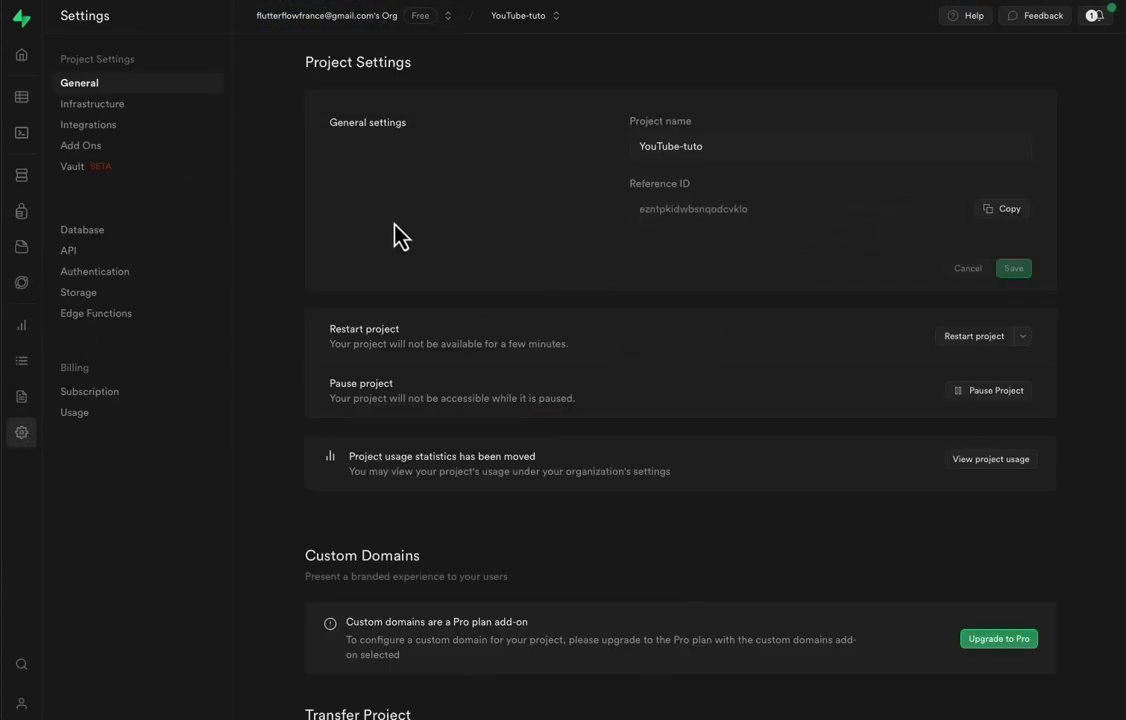
left_click(106, 251)
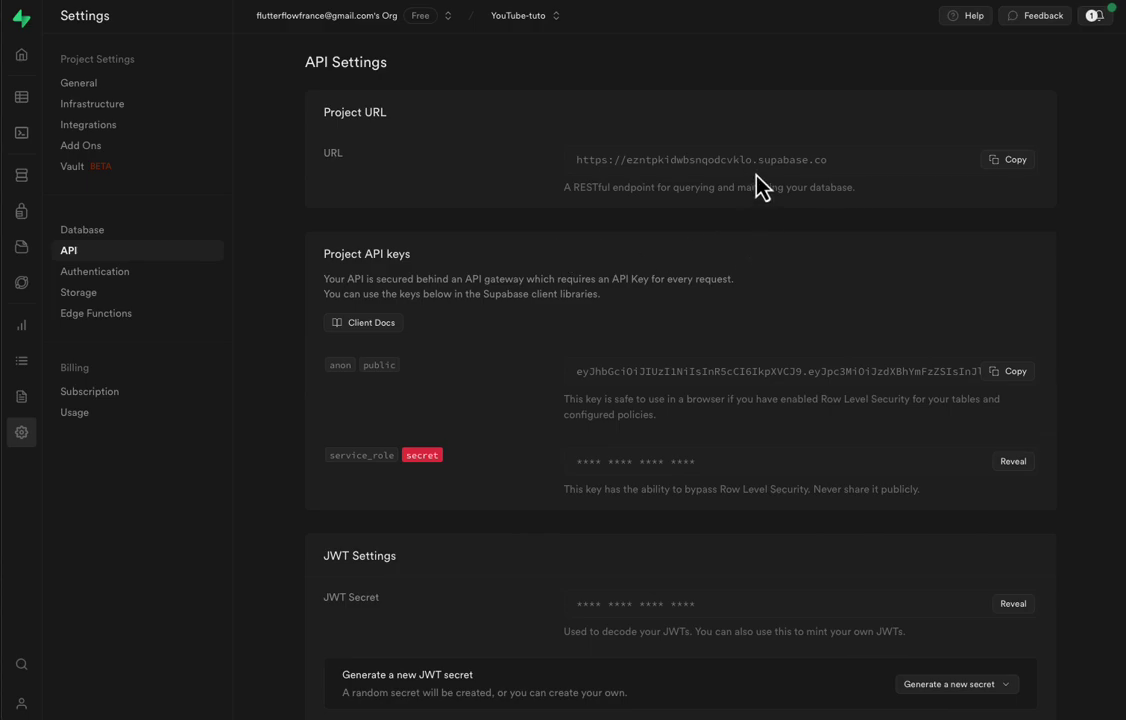
left_click(998, 163)
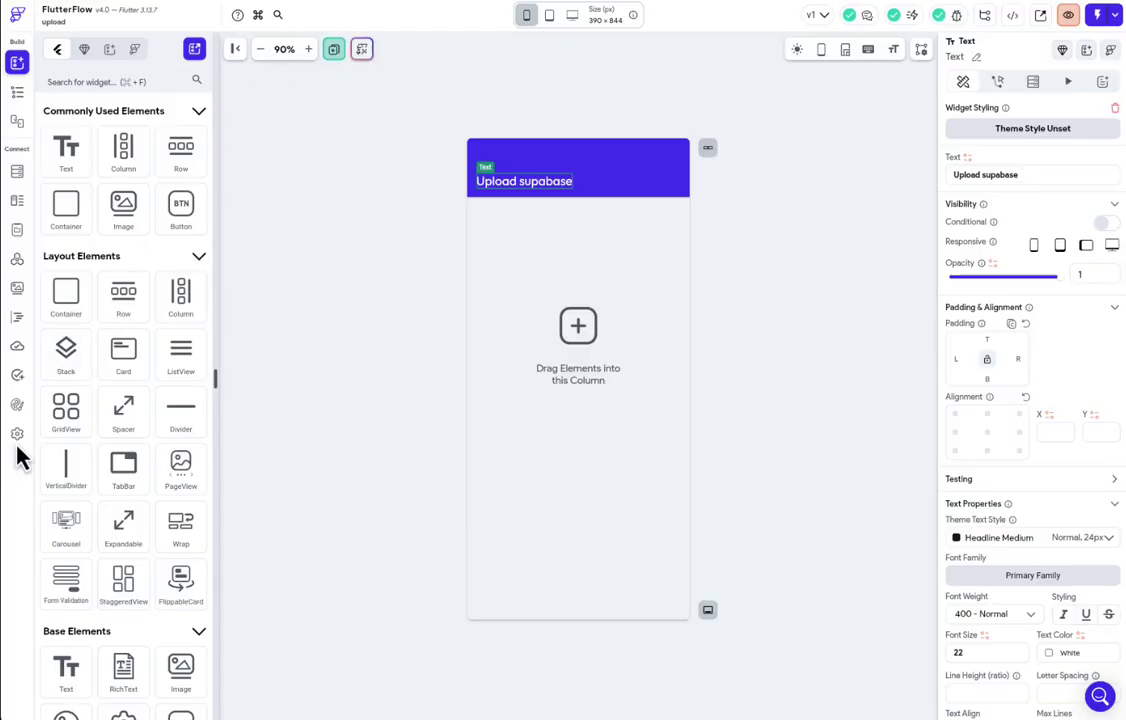
Switch to FlutterFlow, enable the Supabase integration in the app settings and paste the project URL as the API URL
left_click(31, 438)
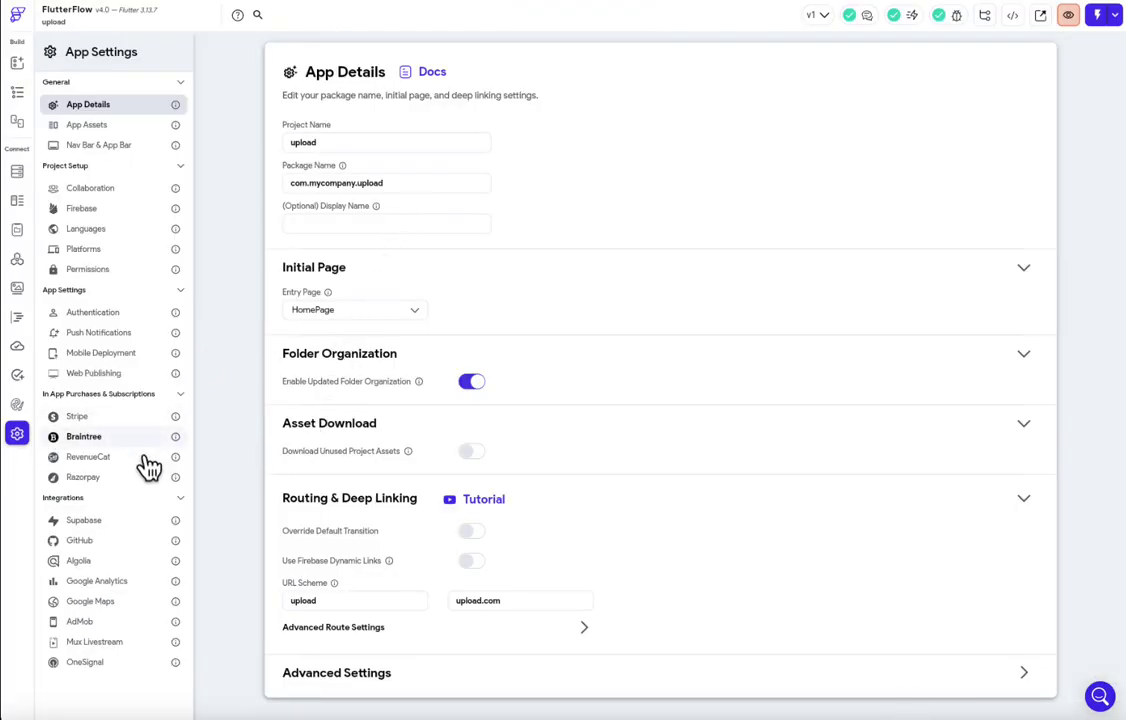
left_click(90, 522)
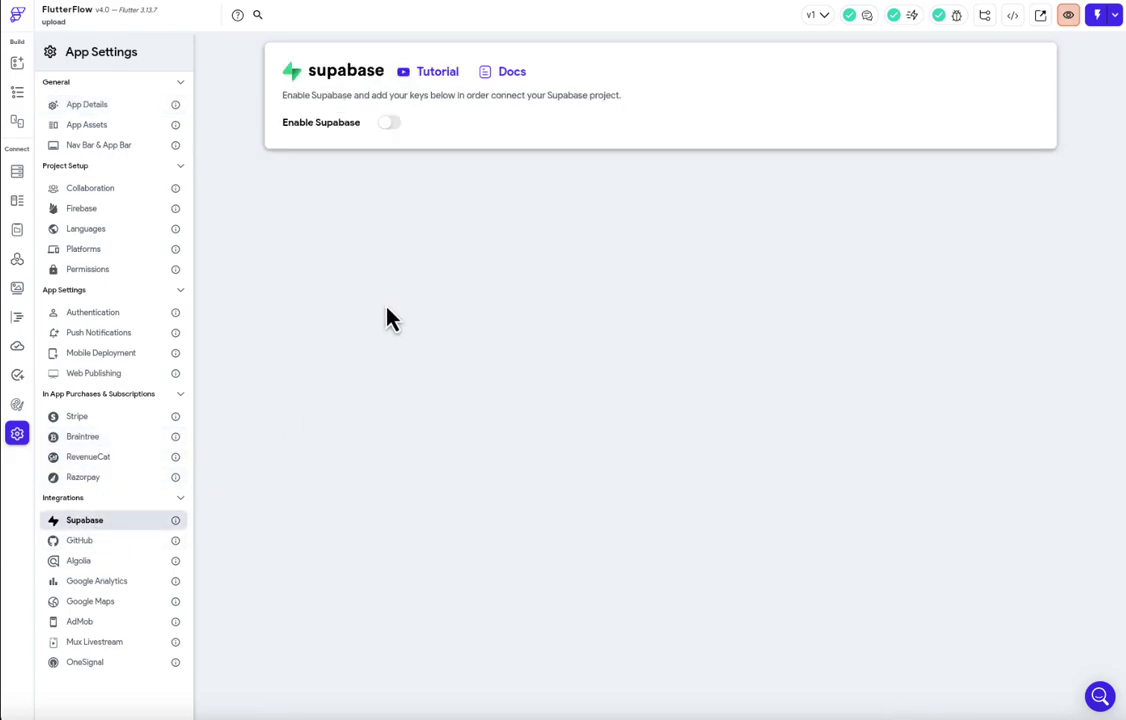
left_click(390, 123)
left_click(402, 164)
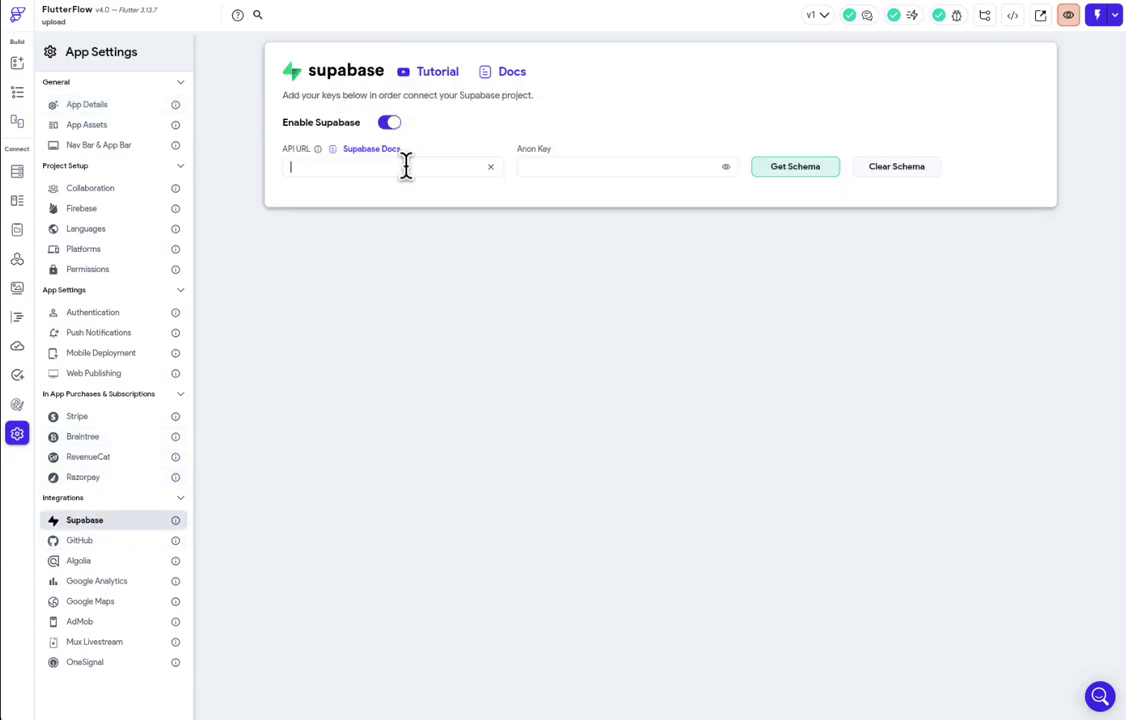
key("ctrl+v")
Copy the anon public API key from Supabase and paste it into the Anon Key field of FlutterFlow's Supabase integration
left_click(748, 1)
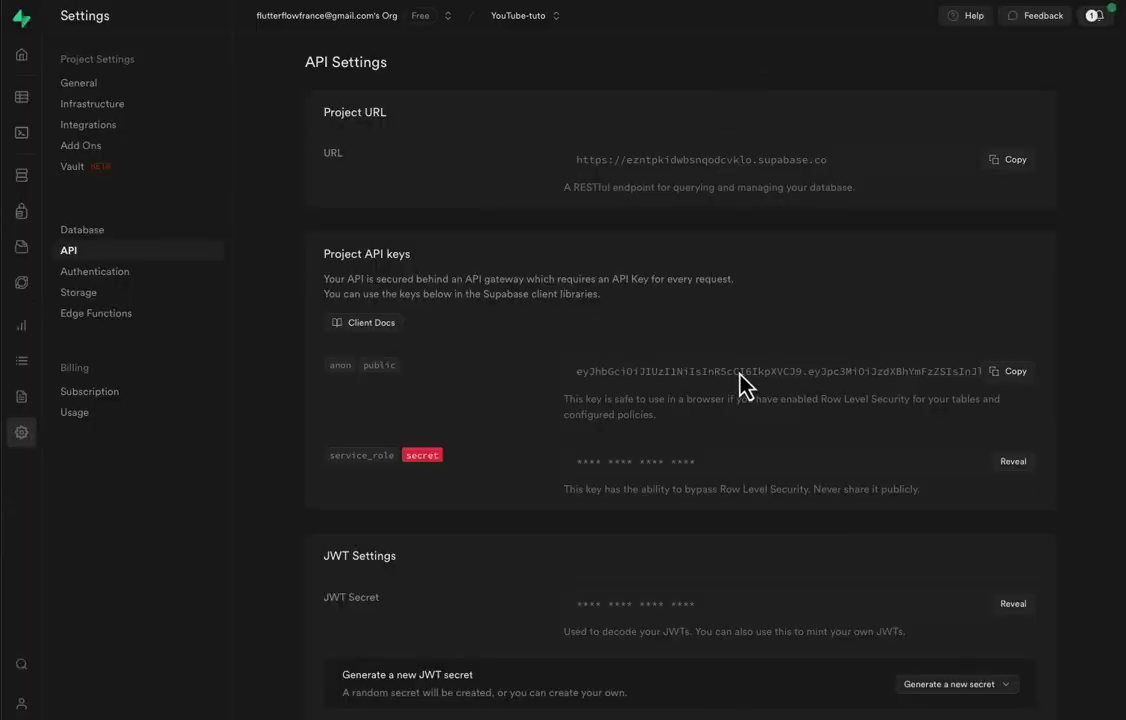
left_click(1013, 388)
left_click(415, 3)
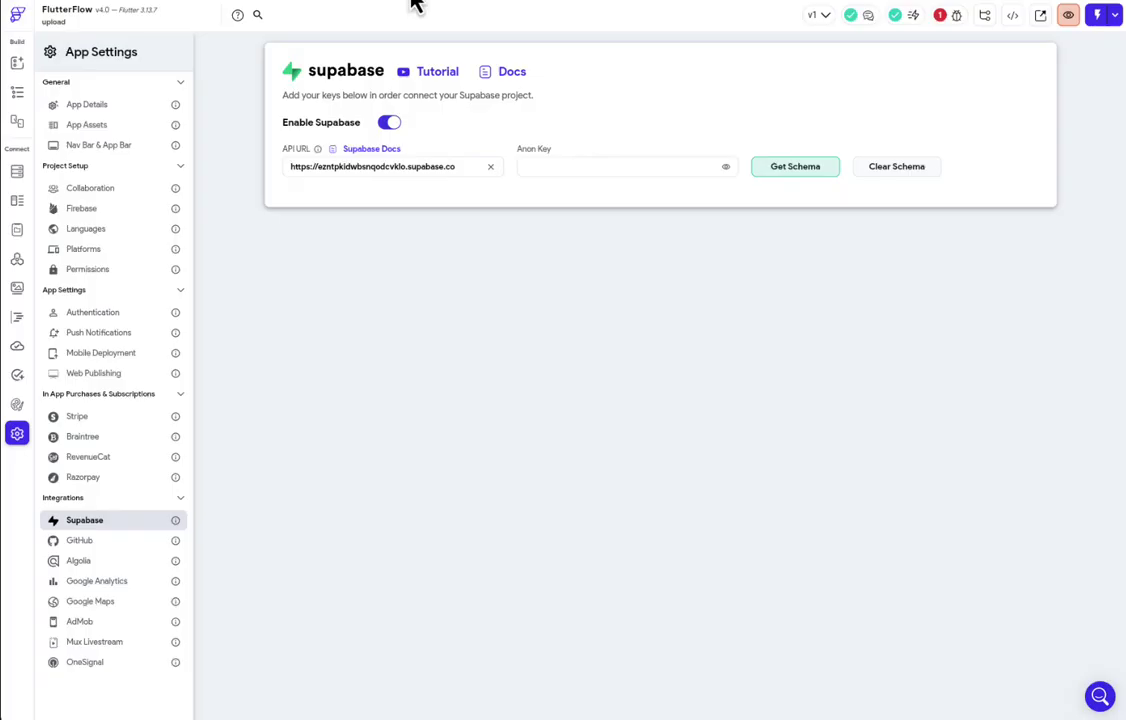
left_click(686, 168)
key("ctrl+v")
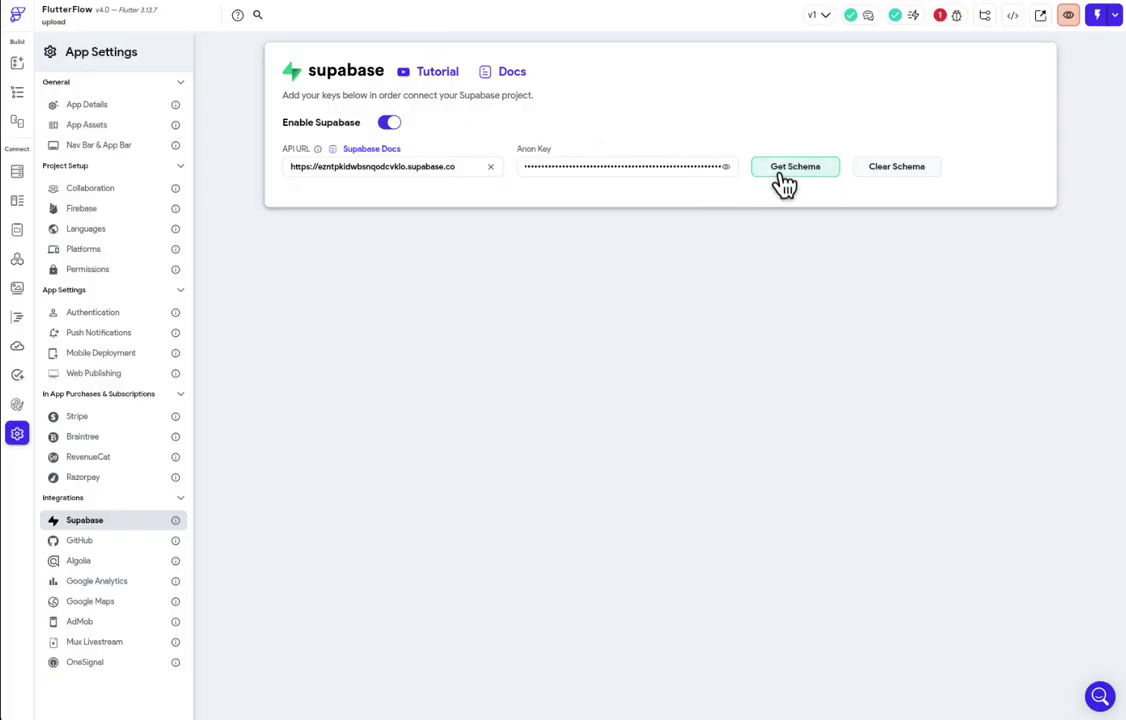
Fetch the Supabase schema into the FlutterFlow project and add a Button widget inside the HomePage's Column
left_click(787, 170)
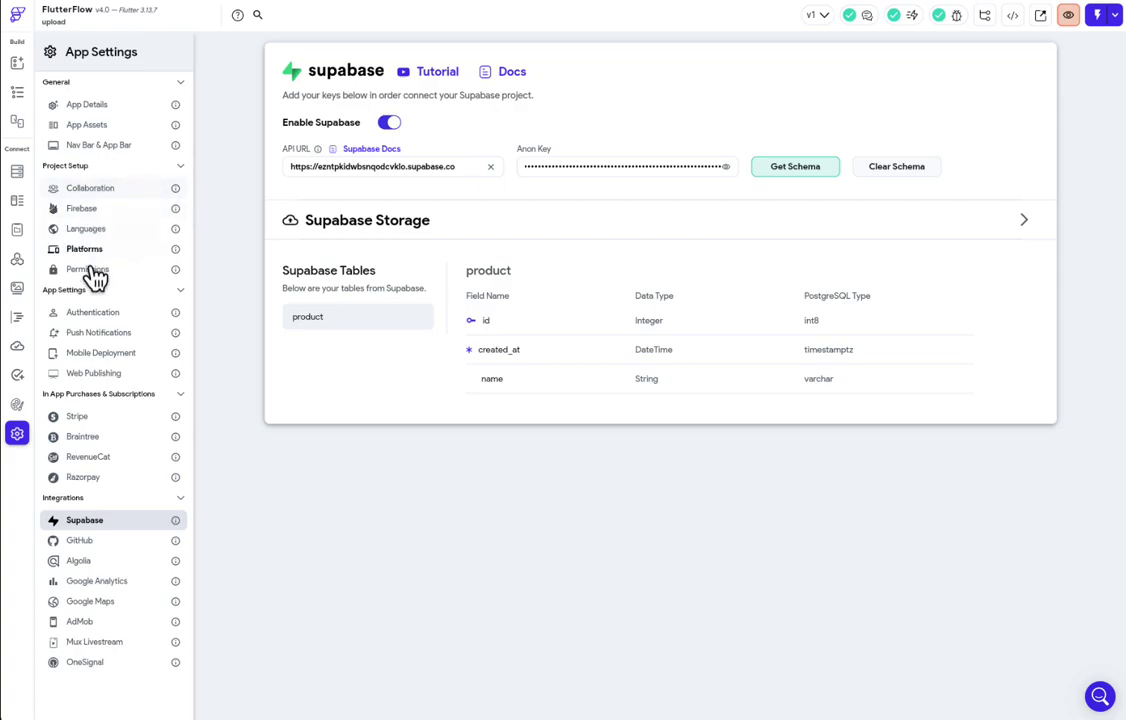
left_click(17, 92)
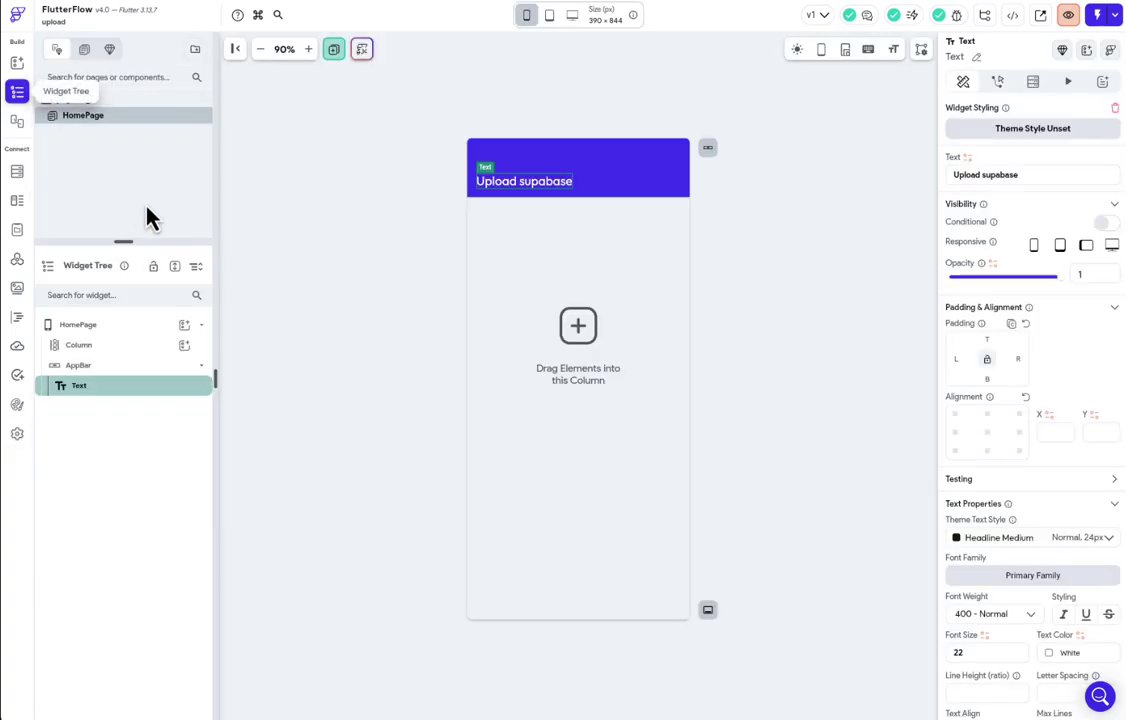
left_click(184, 344)
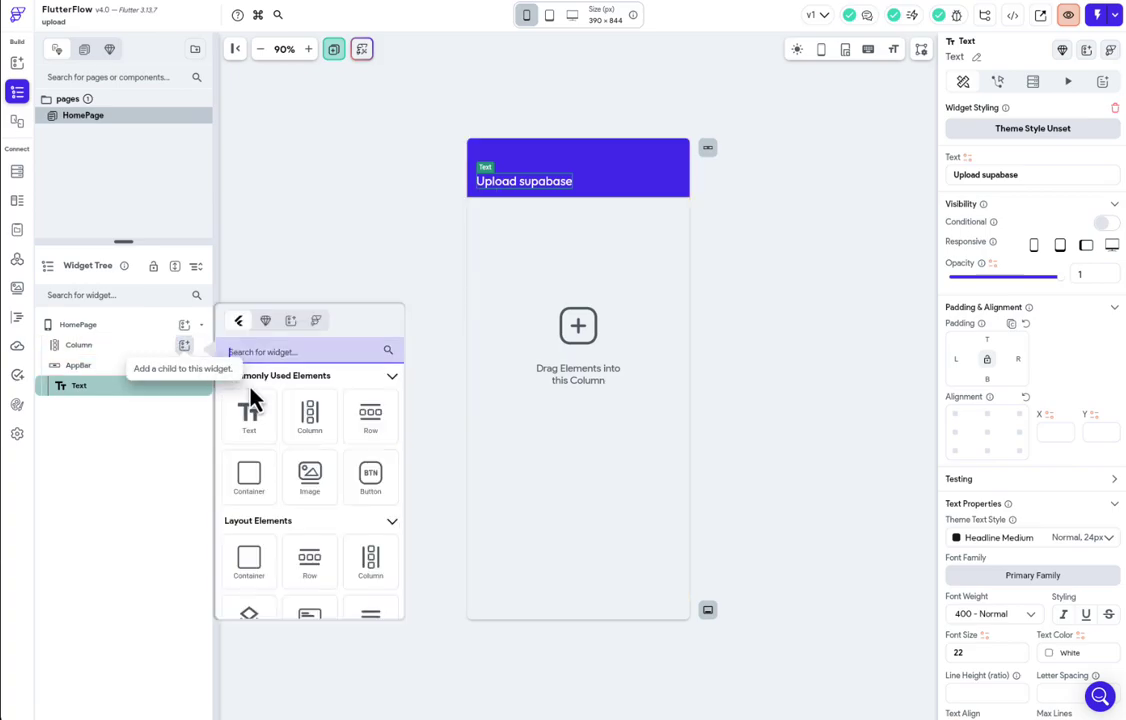
left_click(371, 480)
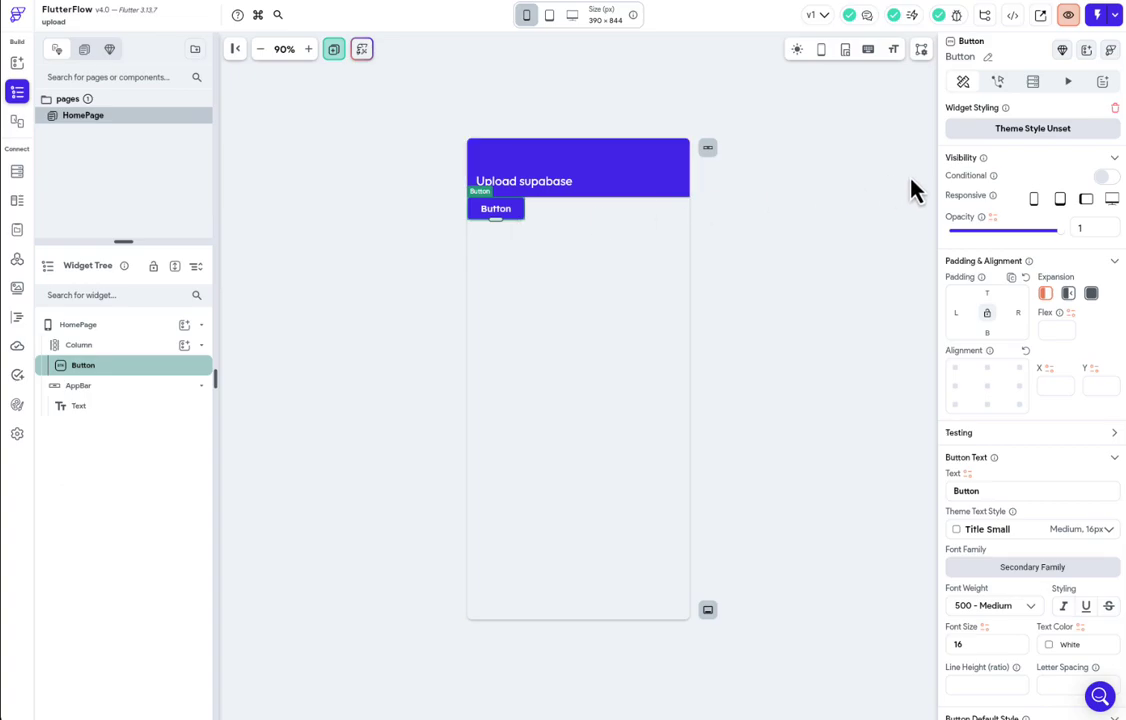
Create an On Tap action for the button in the Action Flow Editor and choose Upload/Save Media
left_click(998, 83)
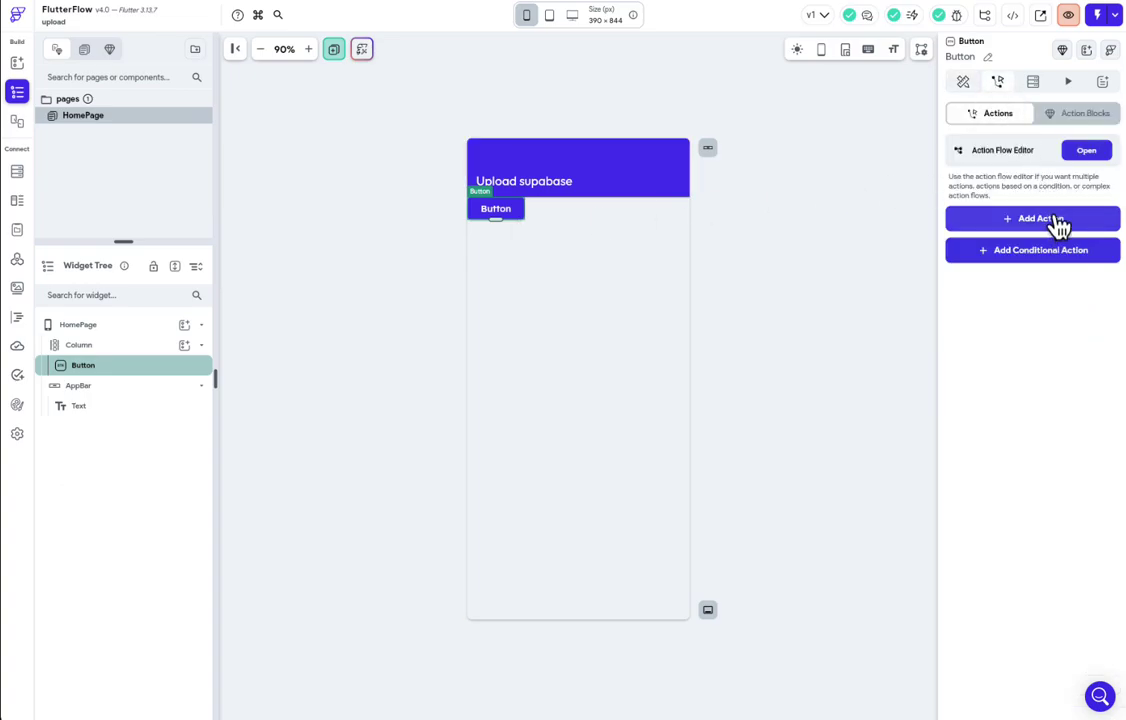
left_click(1086, 152)
left_click(461, 430)
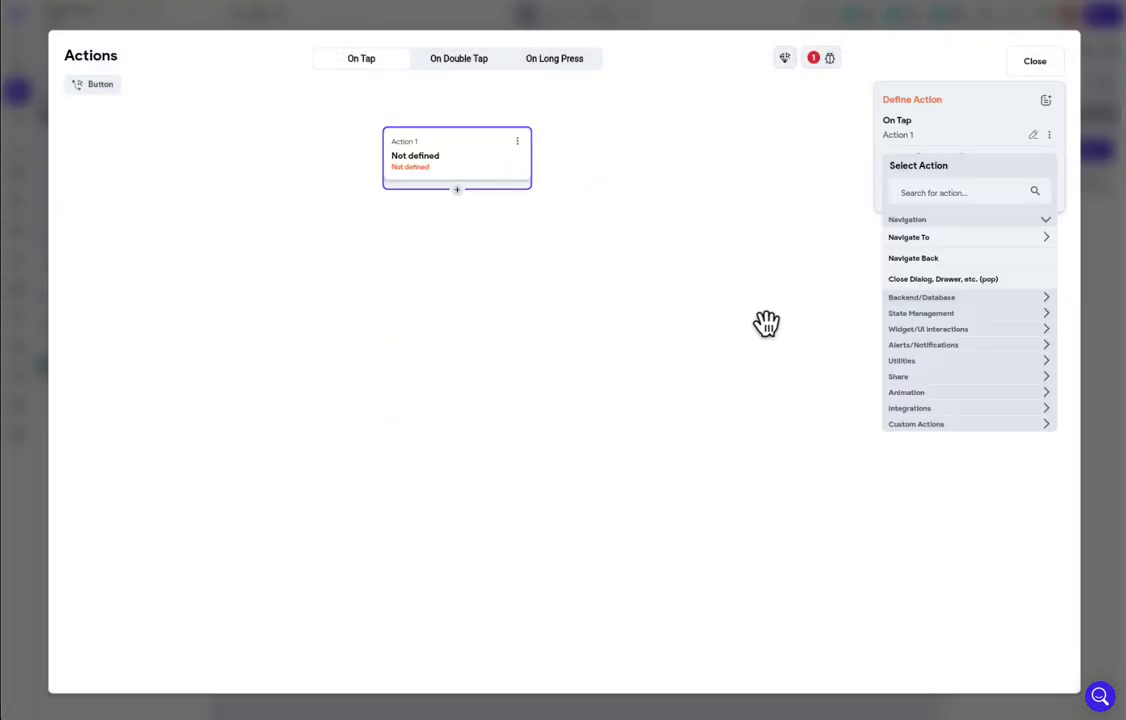
left_click(944, 192)
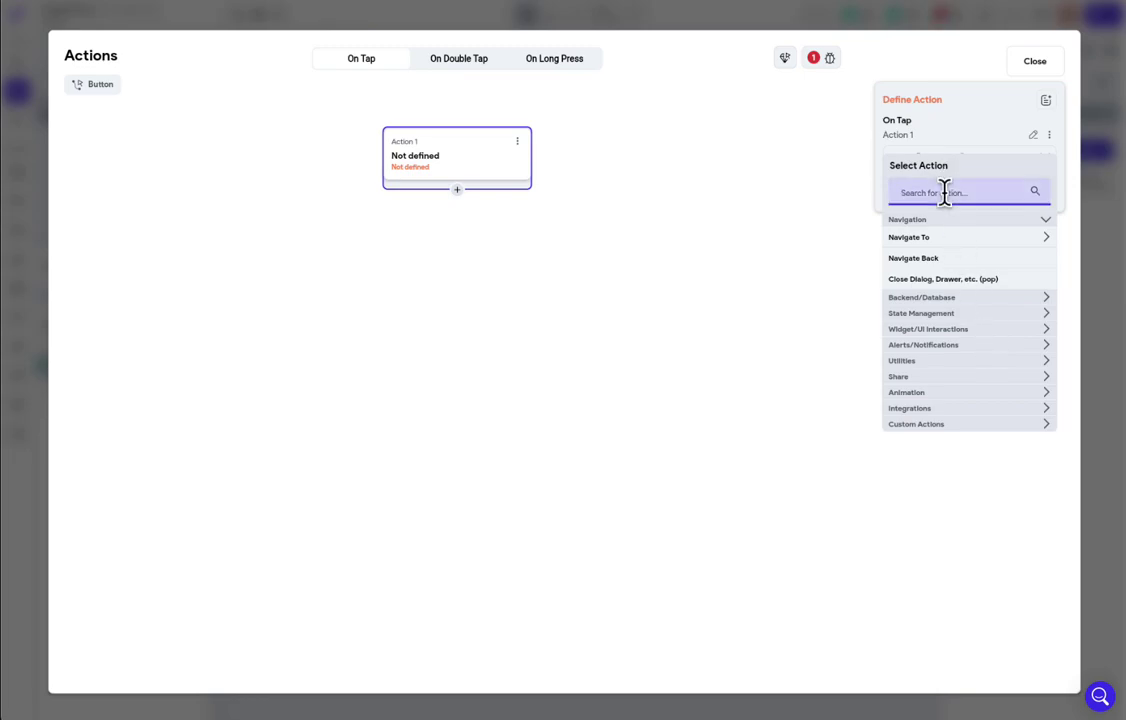
type("uploa")
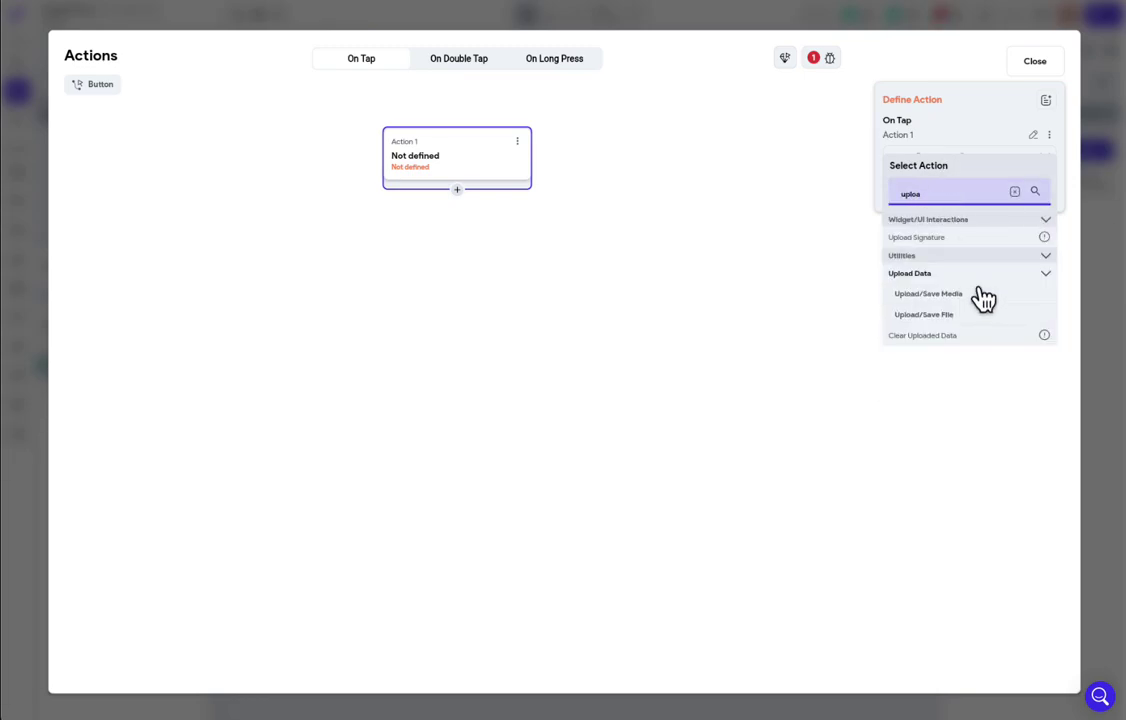
left_click(975, 300)
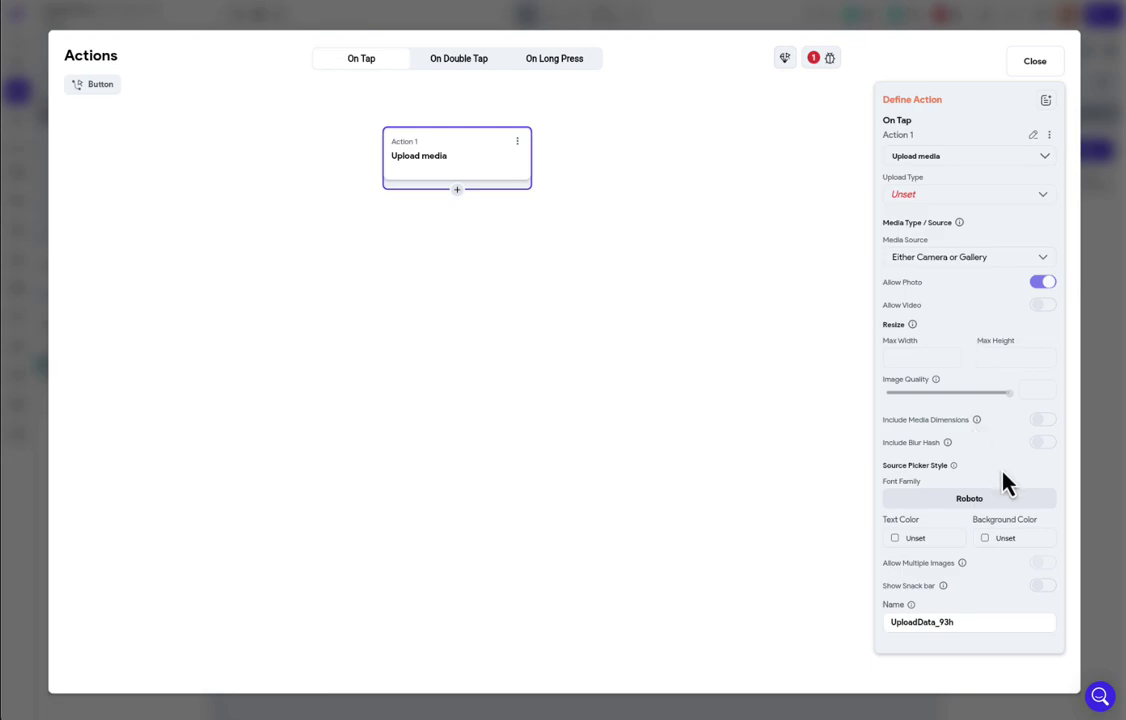
Set the upload type to Supabase, look up the bucket in Supabase Storage and enter bucketFF as the bucket name
left_click(1018, 195)
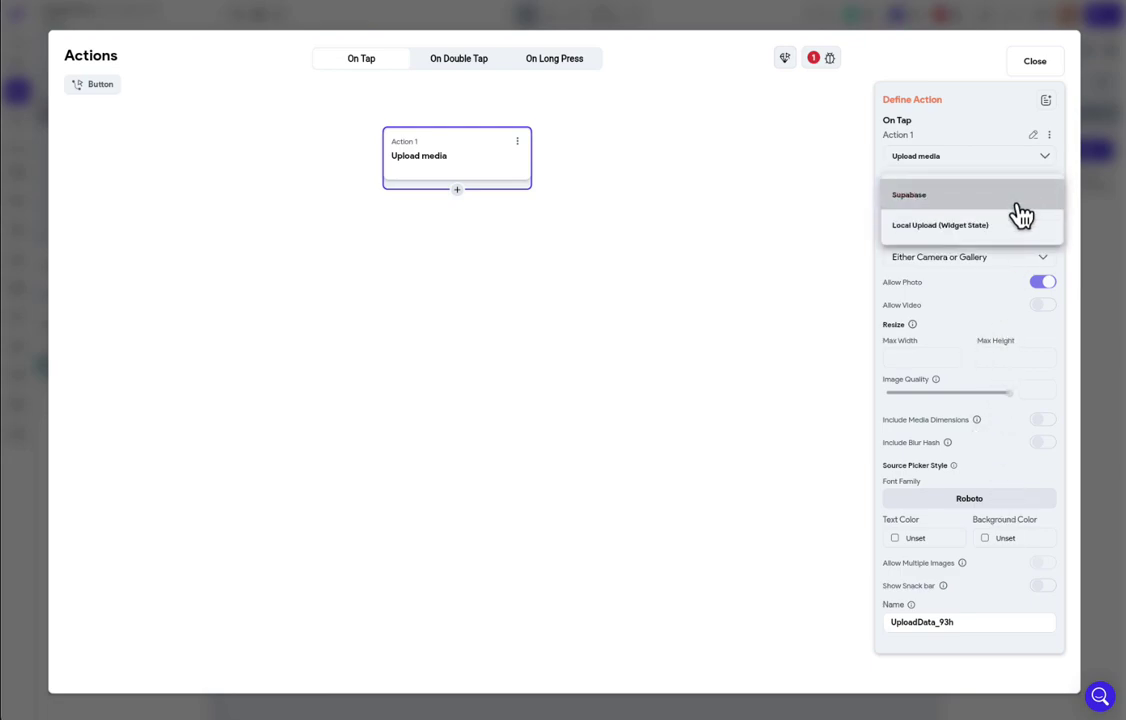
left_click(1018, 192)
left_click(979, 293)
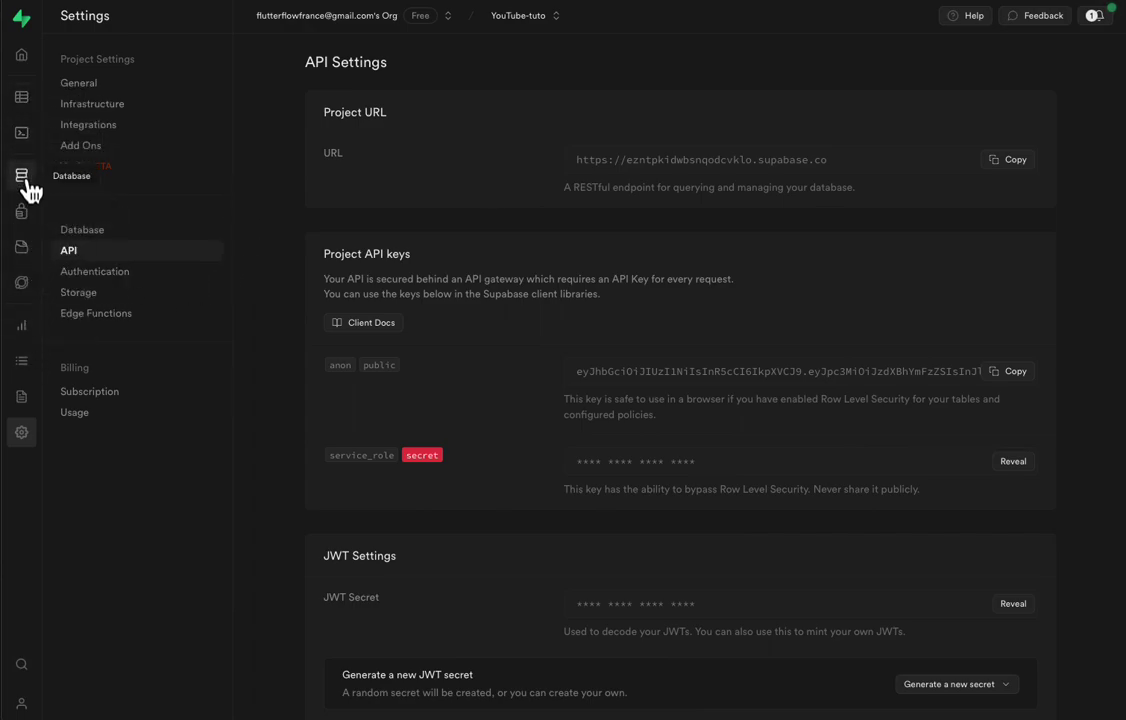
left_click(22, 248)
left_click(118, 126)
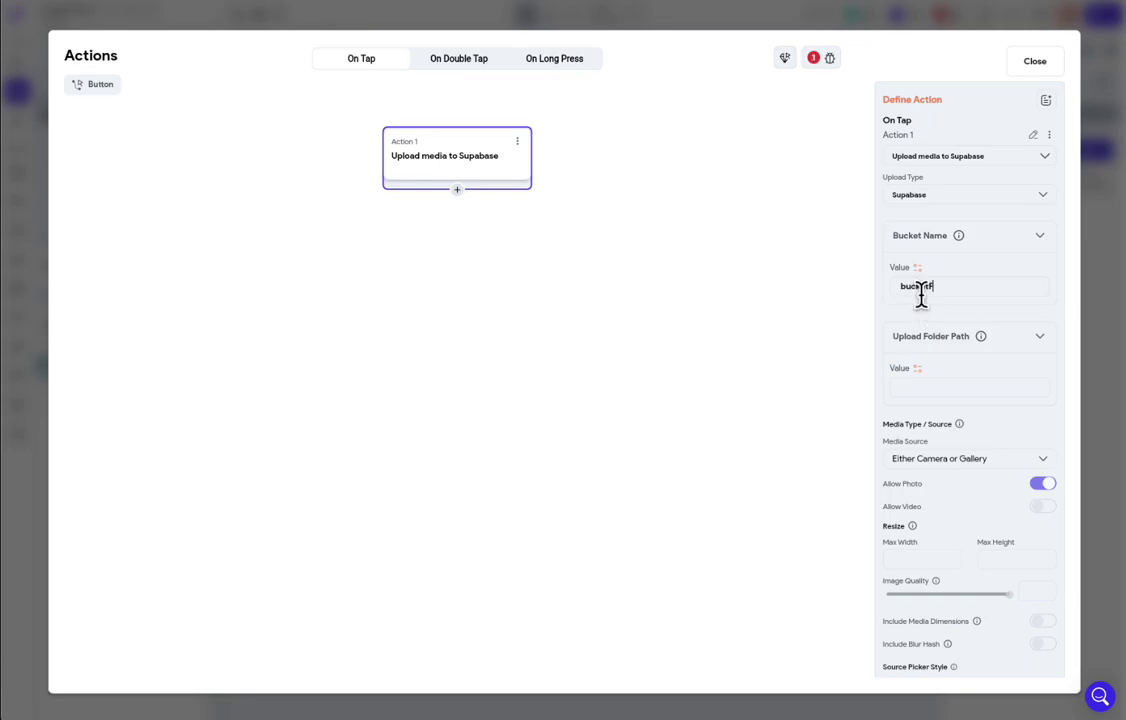
Set the upload folder path to images, review the remaining upload options and close the action editor
left_click(940, 391)
type("images")
scroll(893, 443, "down", 1)
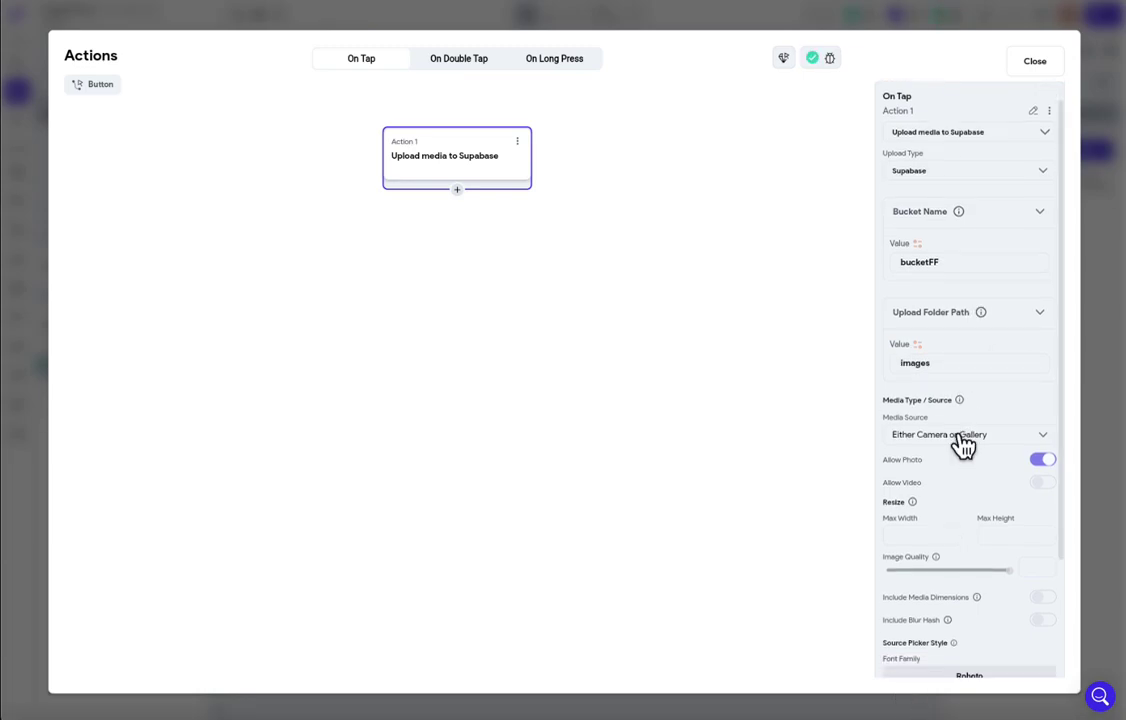
scroll(960, 449, "down", 3)
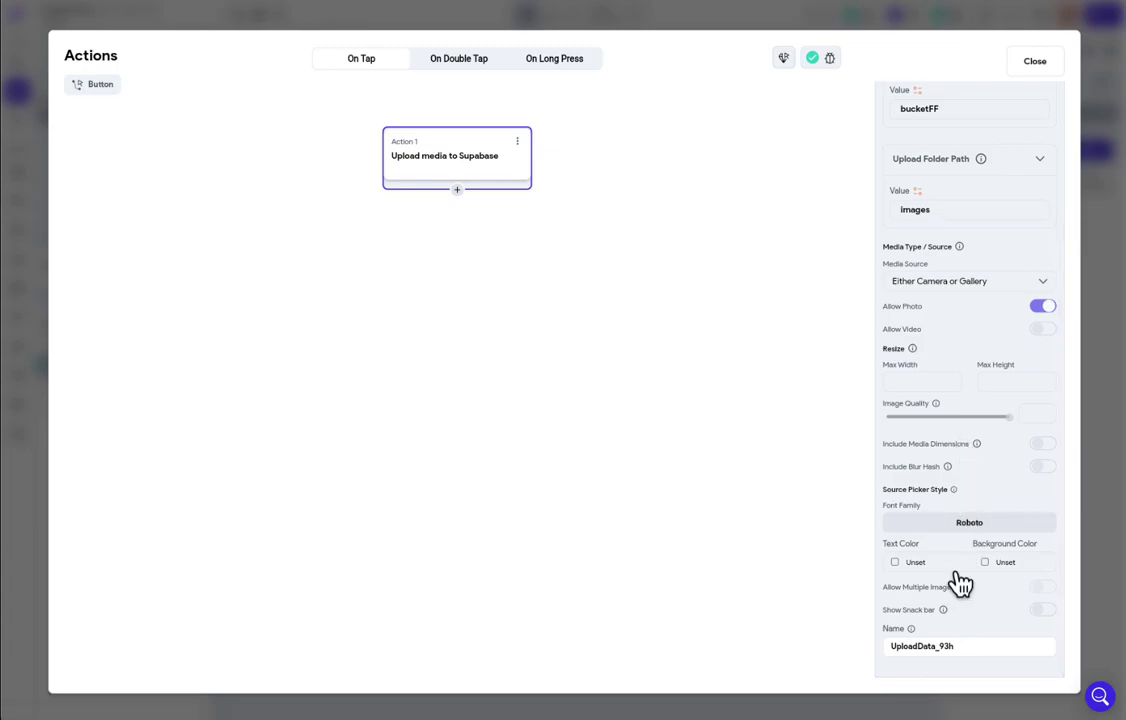
scroll(957, 522, "up", 4)
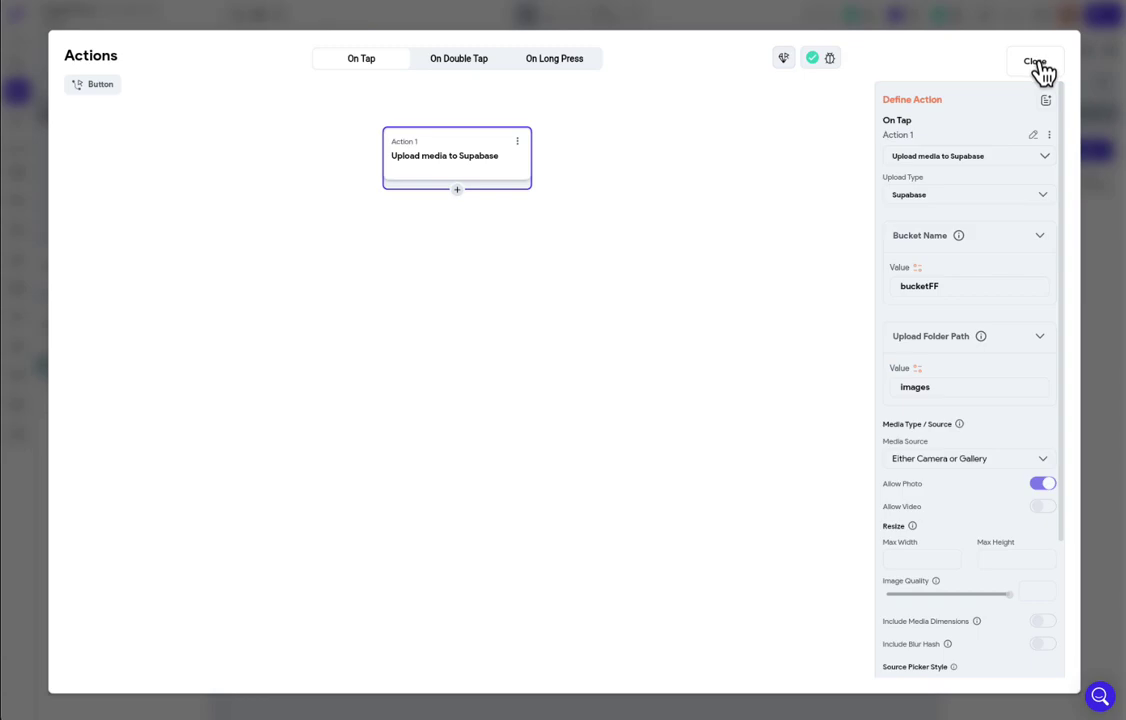
left_click(1038, 63)
Run the app in test mode and upload Design sans titre-8.png from the gallery with the button
left_click(1097, 16)
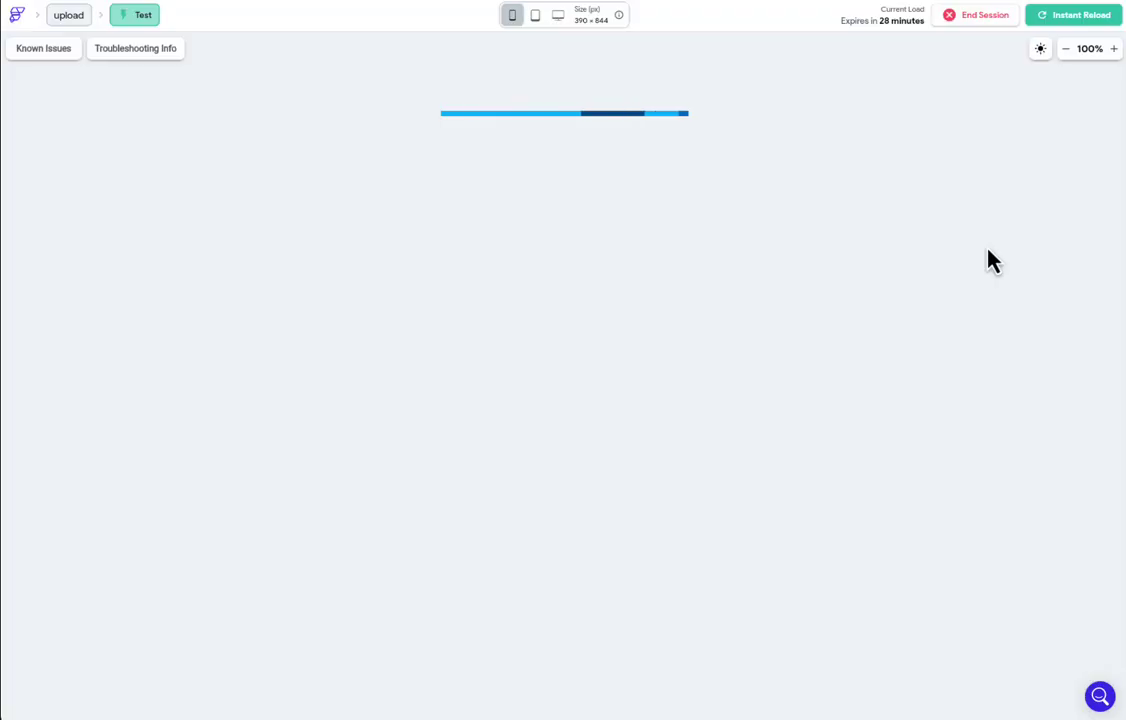
left_click(478, 162)
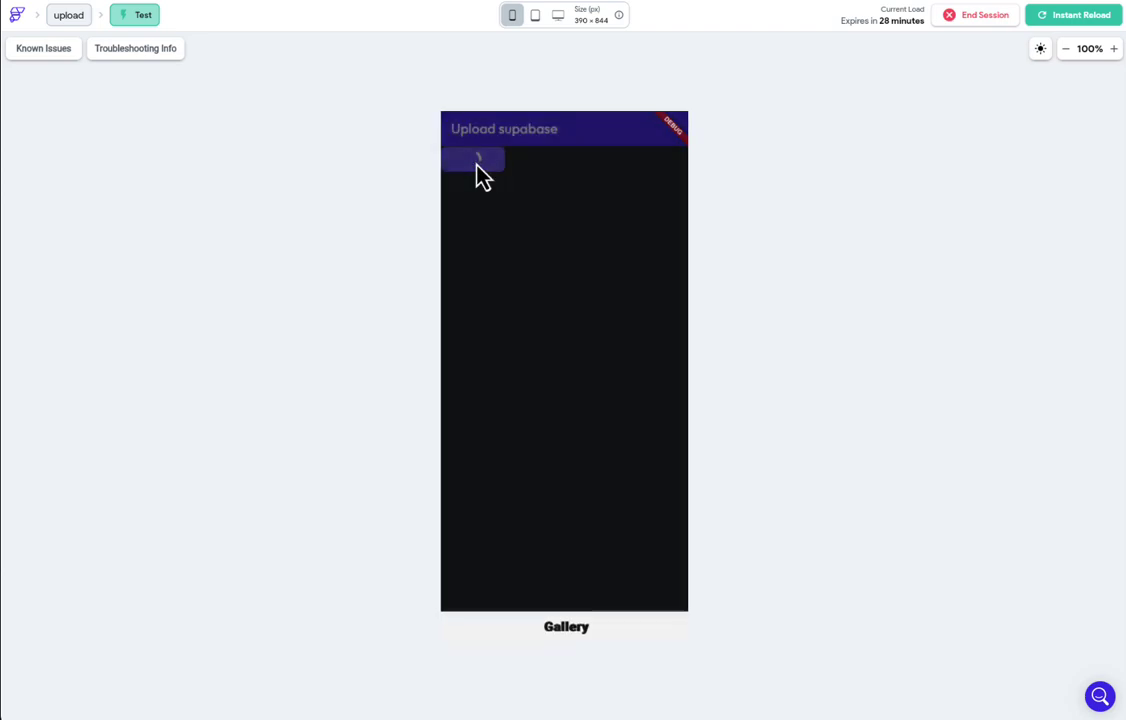
left_click(562, 643)
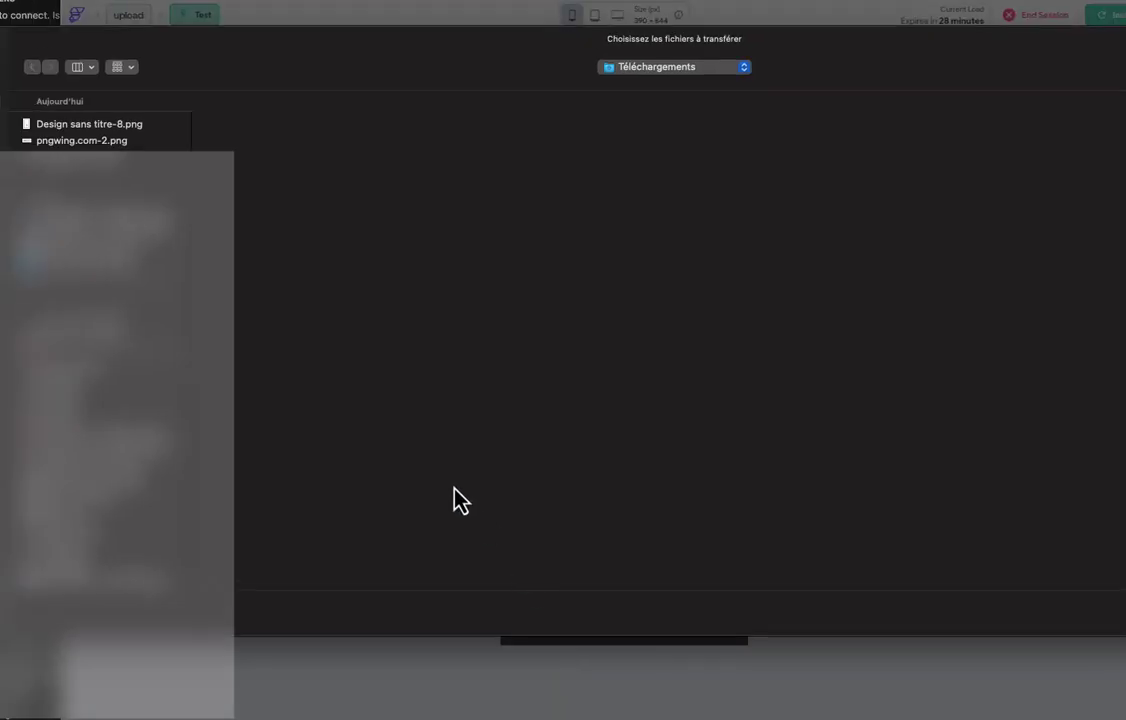
left_click(70, 119)
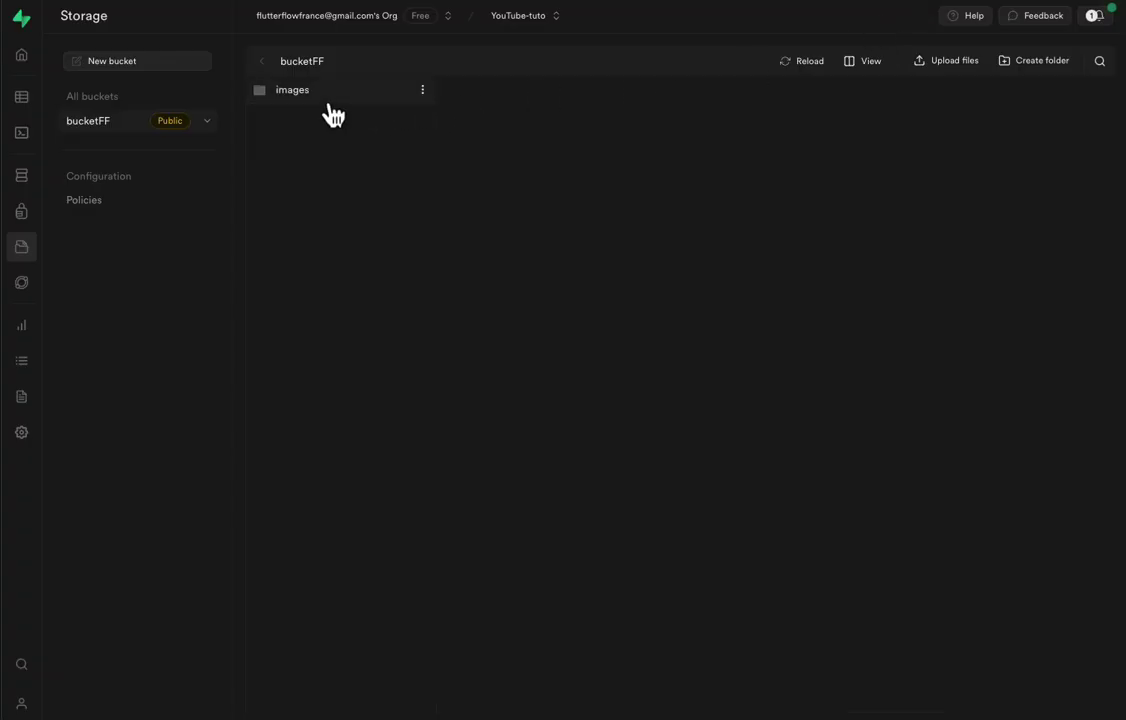
Switch to Supabase Storage, open bucketFF's images folder and preview the uploaded PNG file
left_click(325, 96)
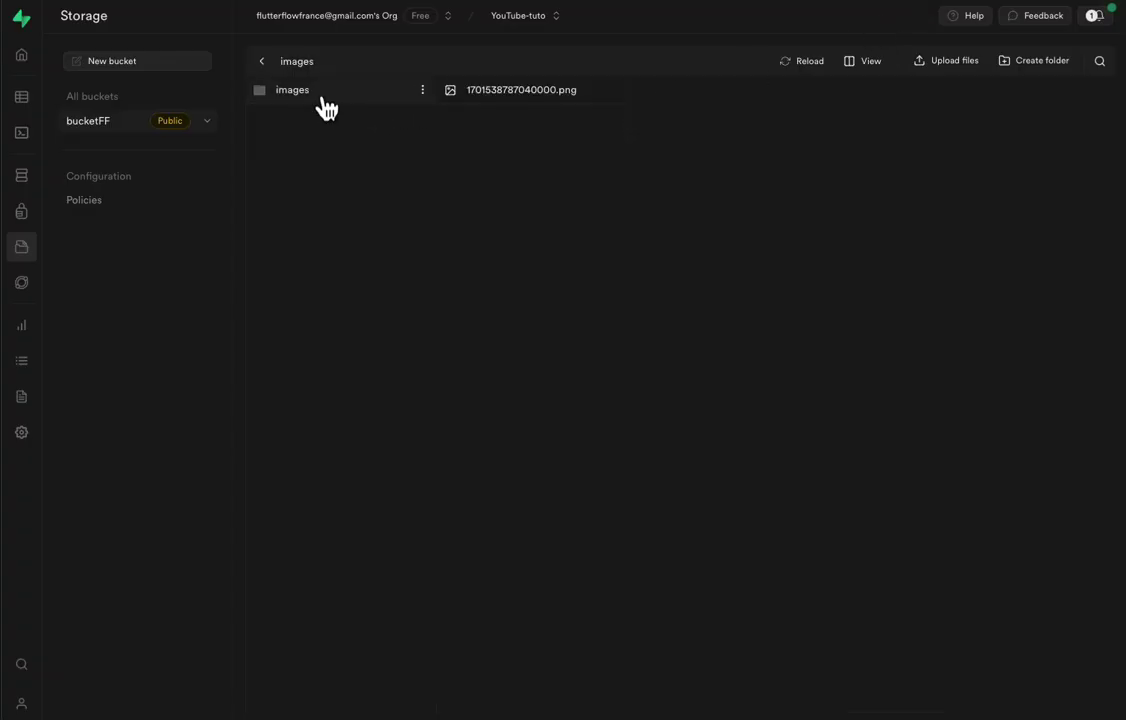
left_click(535, 94)
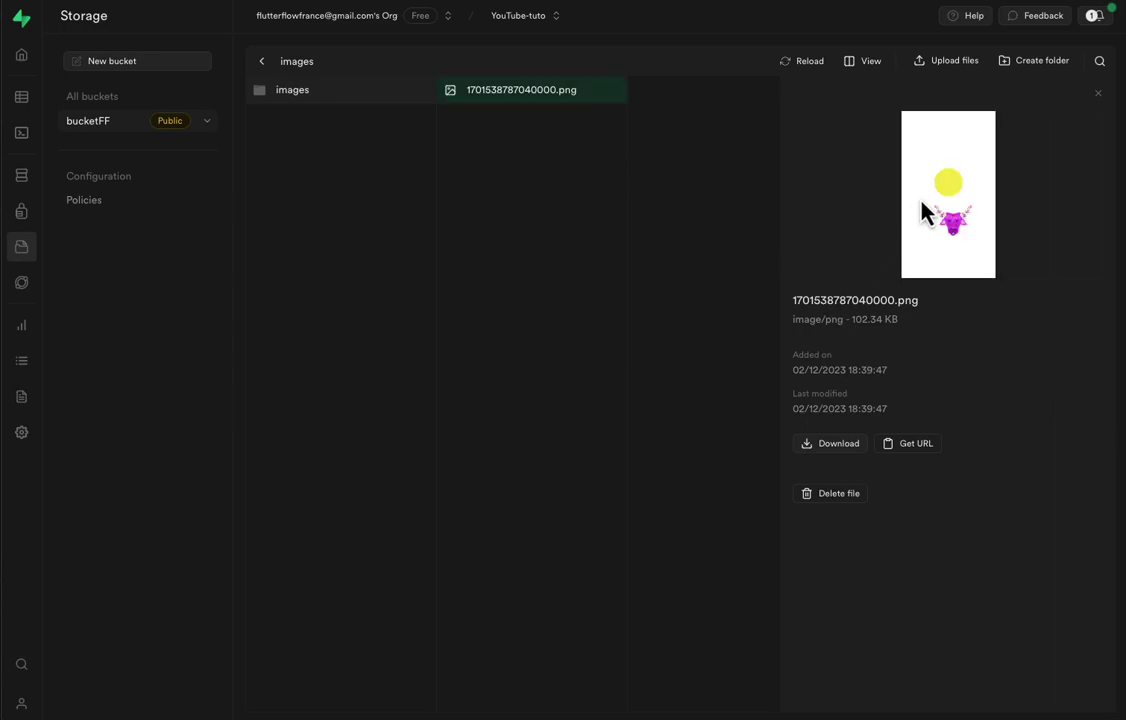